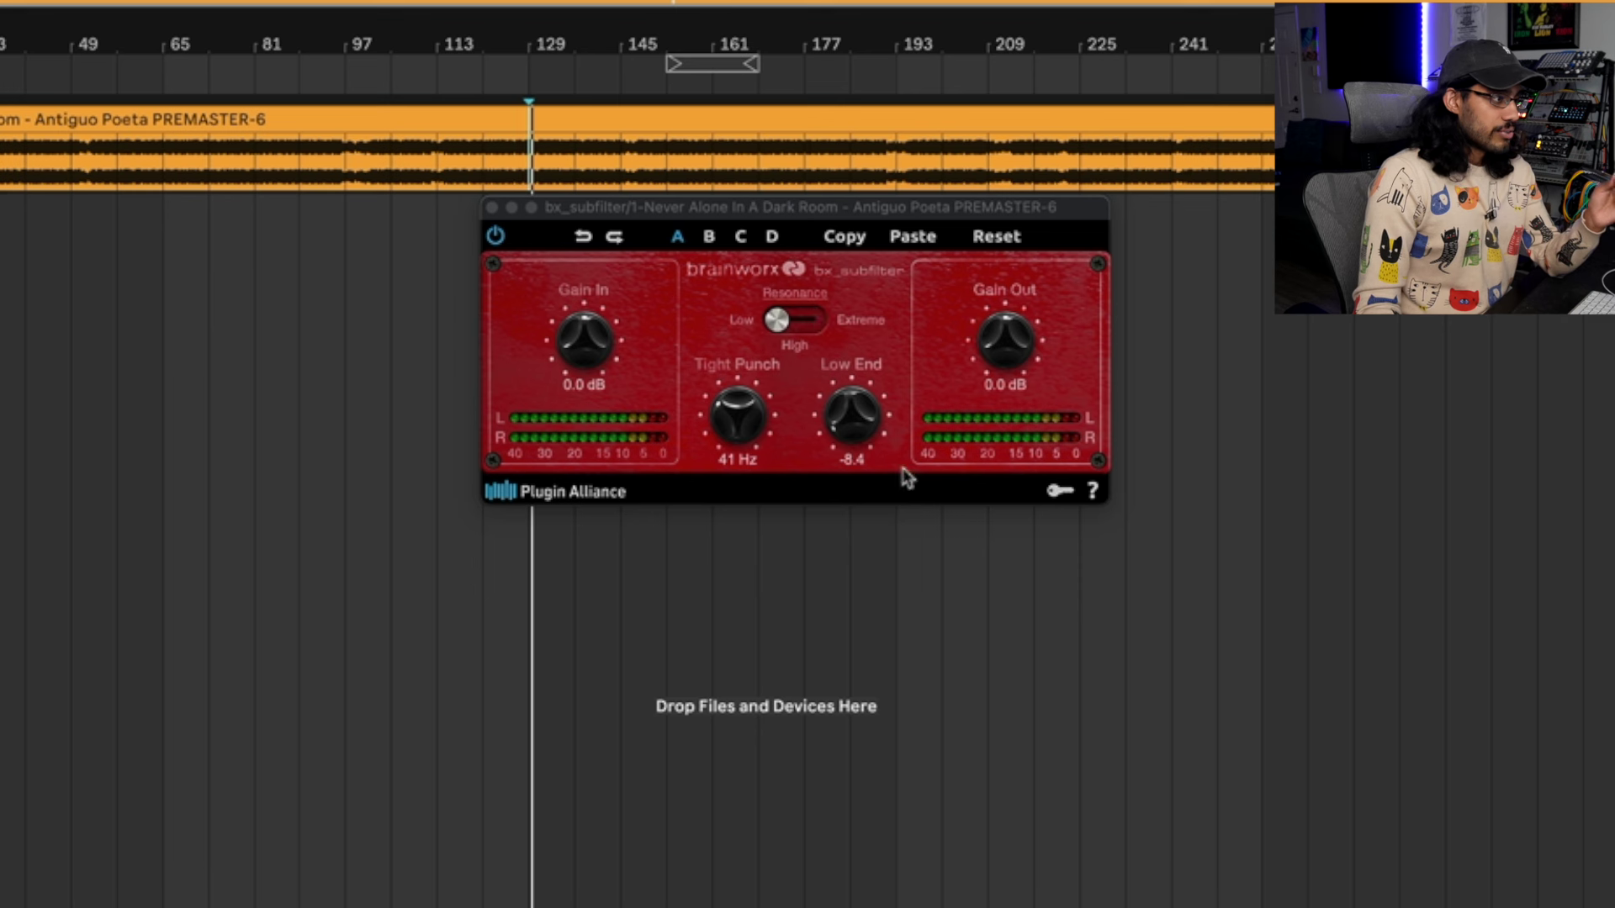
# Set bx_subfilter's Tight Punch to 39 Hz and step Resonance through its settings, ending on Low
pyautogui.moveTo(742, 402); pyautogui.dragTo(725, 406)
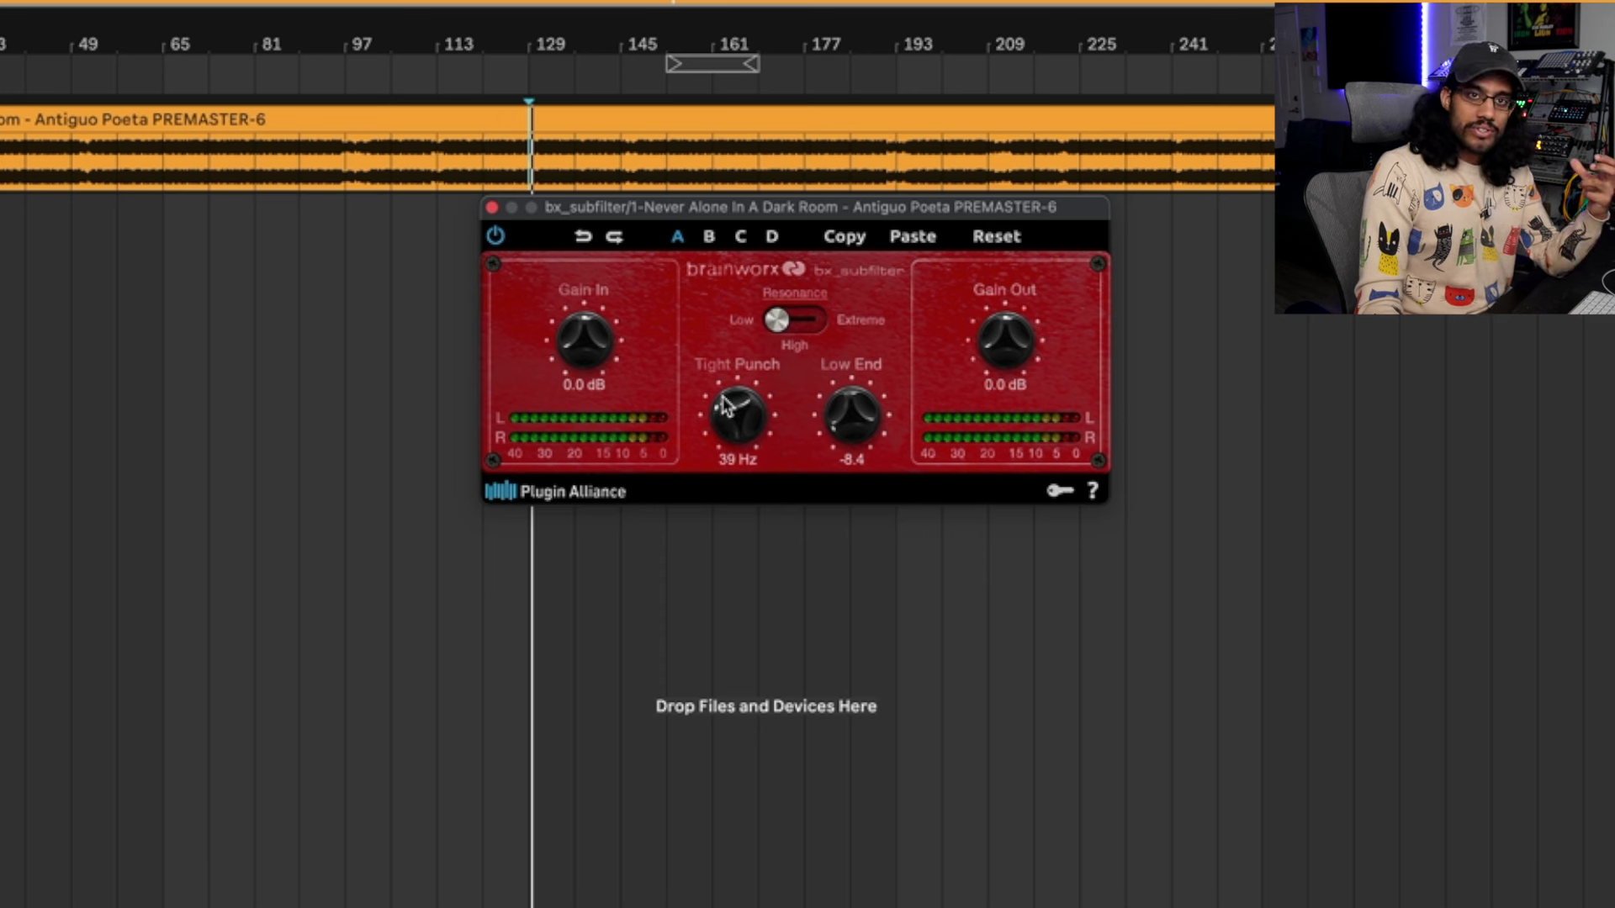
pyautogui.click(782, 328)
pyautogui.click(783, 328)
pyautogui.click(782, 328)
pyautogui.click(783, 326)
pyautogui.click(782, 326)
pyautogui.click(772, 319)
pyautogui.click(778, 322)
pyautogui.click(862, 328)
pyautogui.click(786, 318)
pyautogui.click(772, 319)
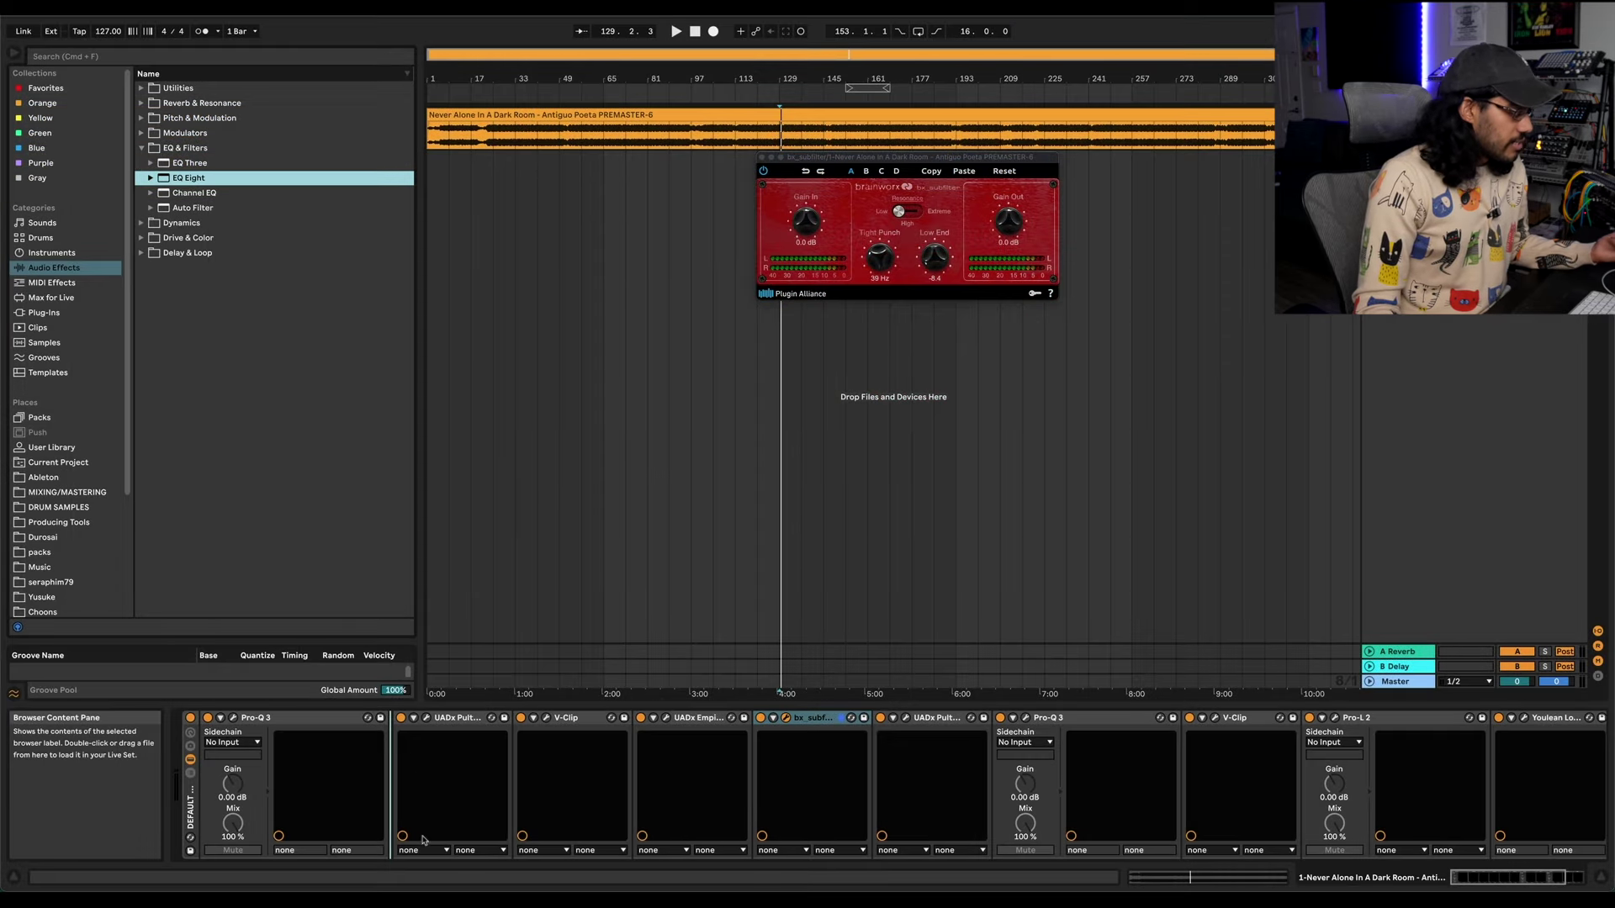
# Insert EQ Eight after the first Pro-Q 3 and shape band 1 as a low cut at 46.4 Hz with Q 0.78
pyautogui.moveTo(423, 839); pyautogui.dragTo(423, 839)
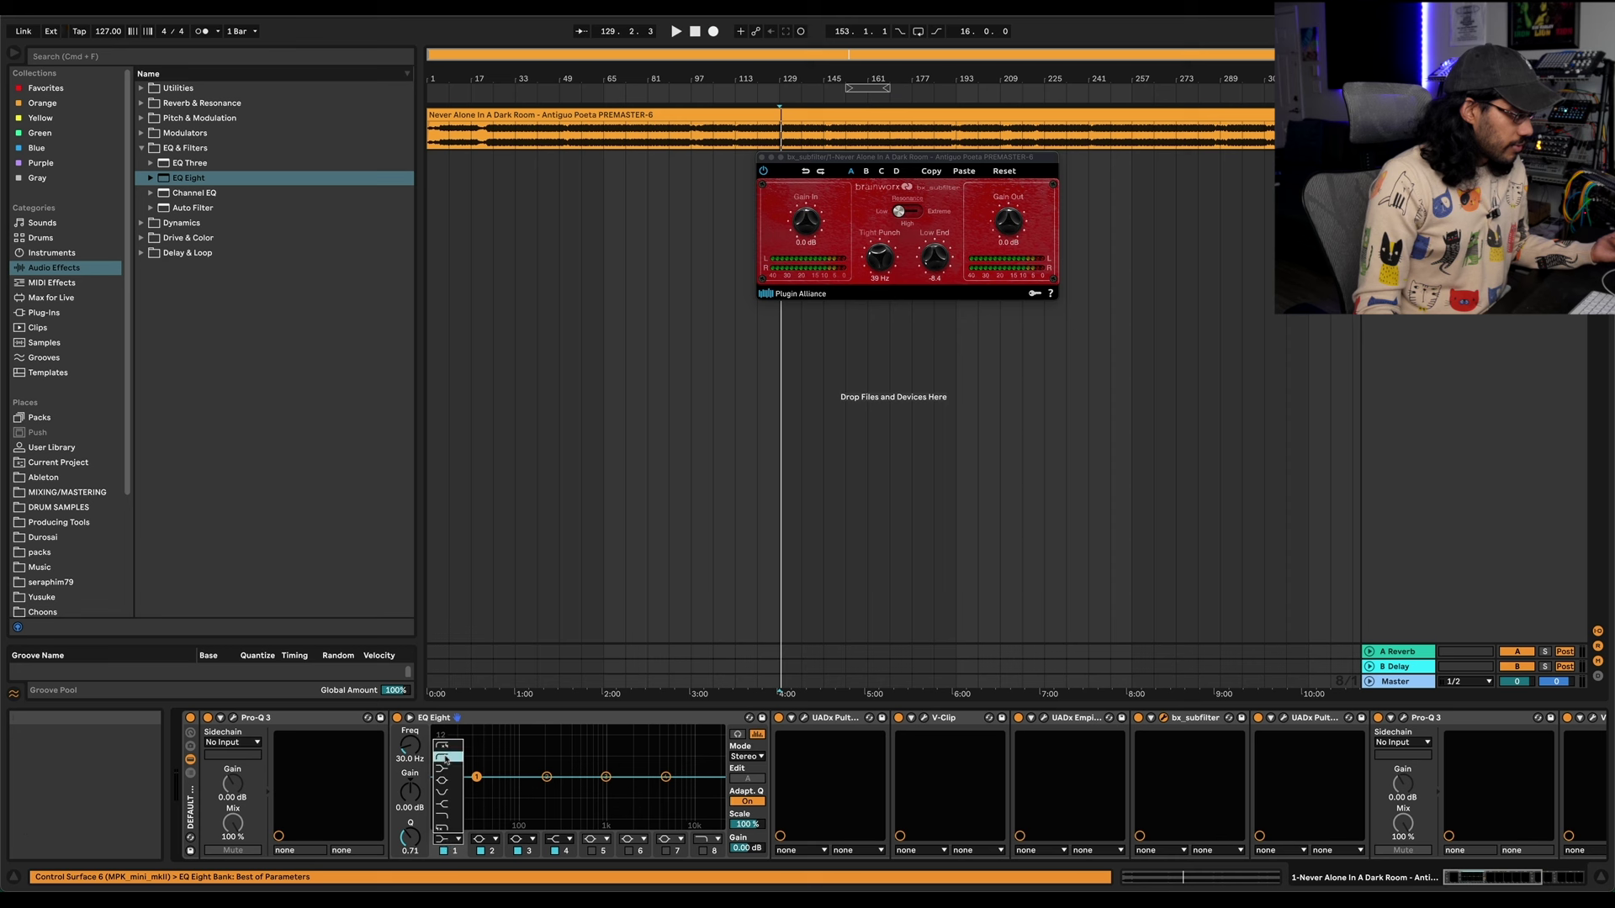
pyautogui.moveTo(483, 764); pyautogui.dragTo(492, 764)
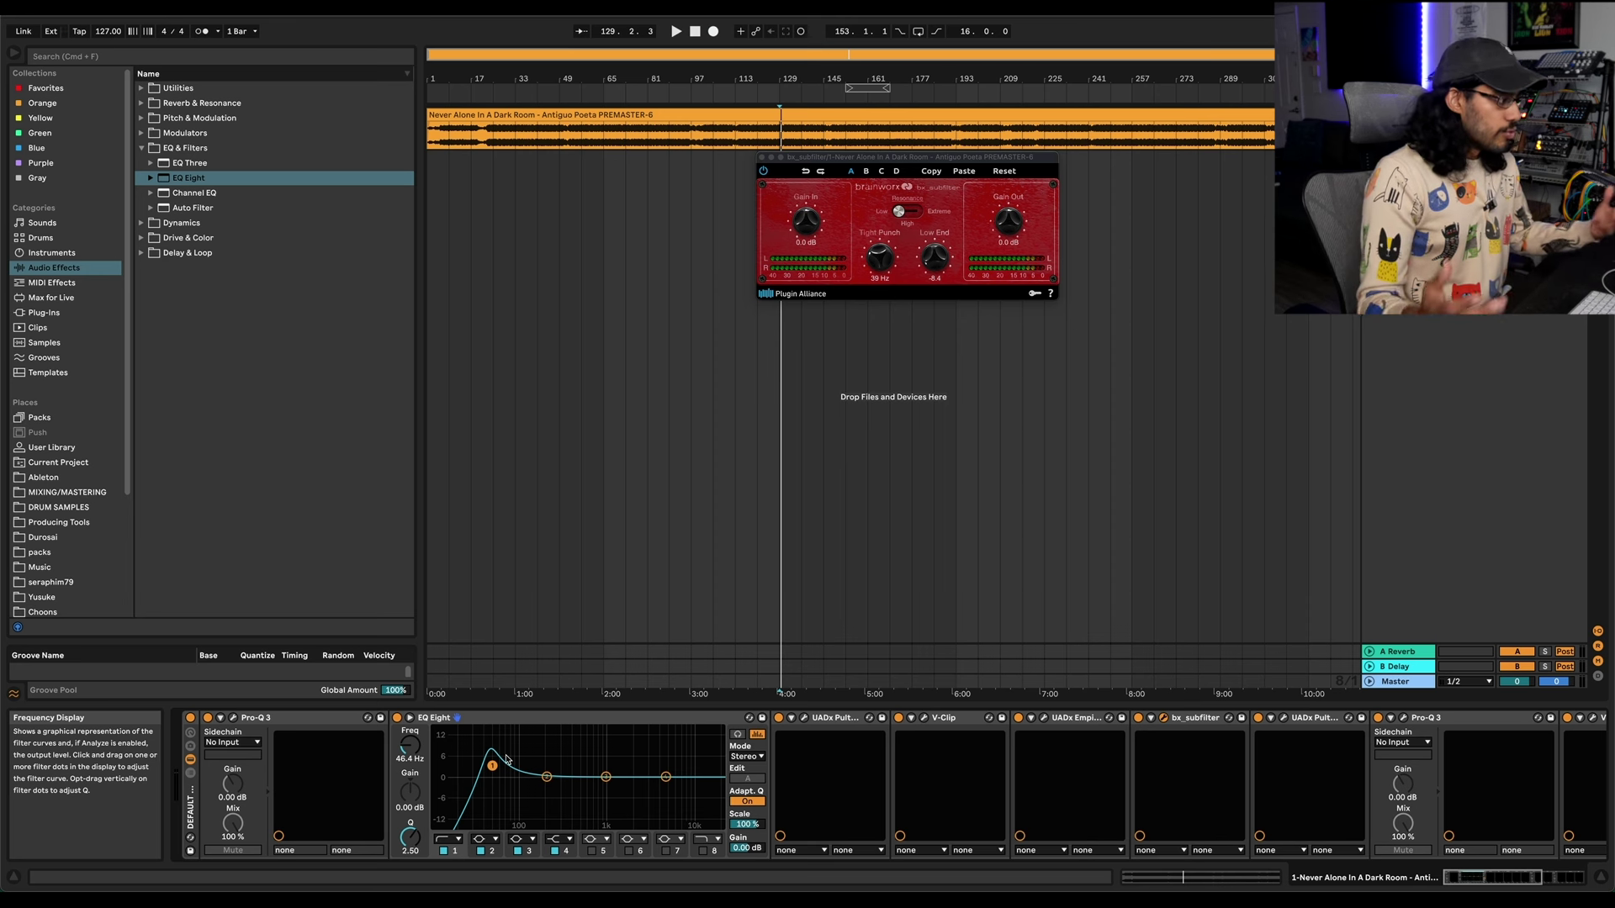
pyautogui.moveTo(507, 760); pyautogui.dragTo(507, 791)
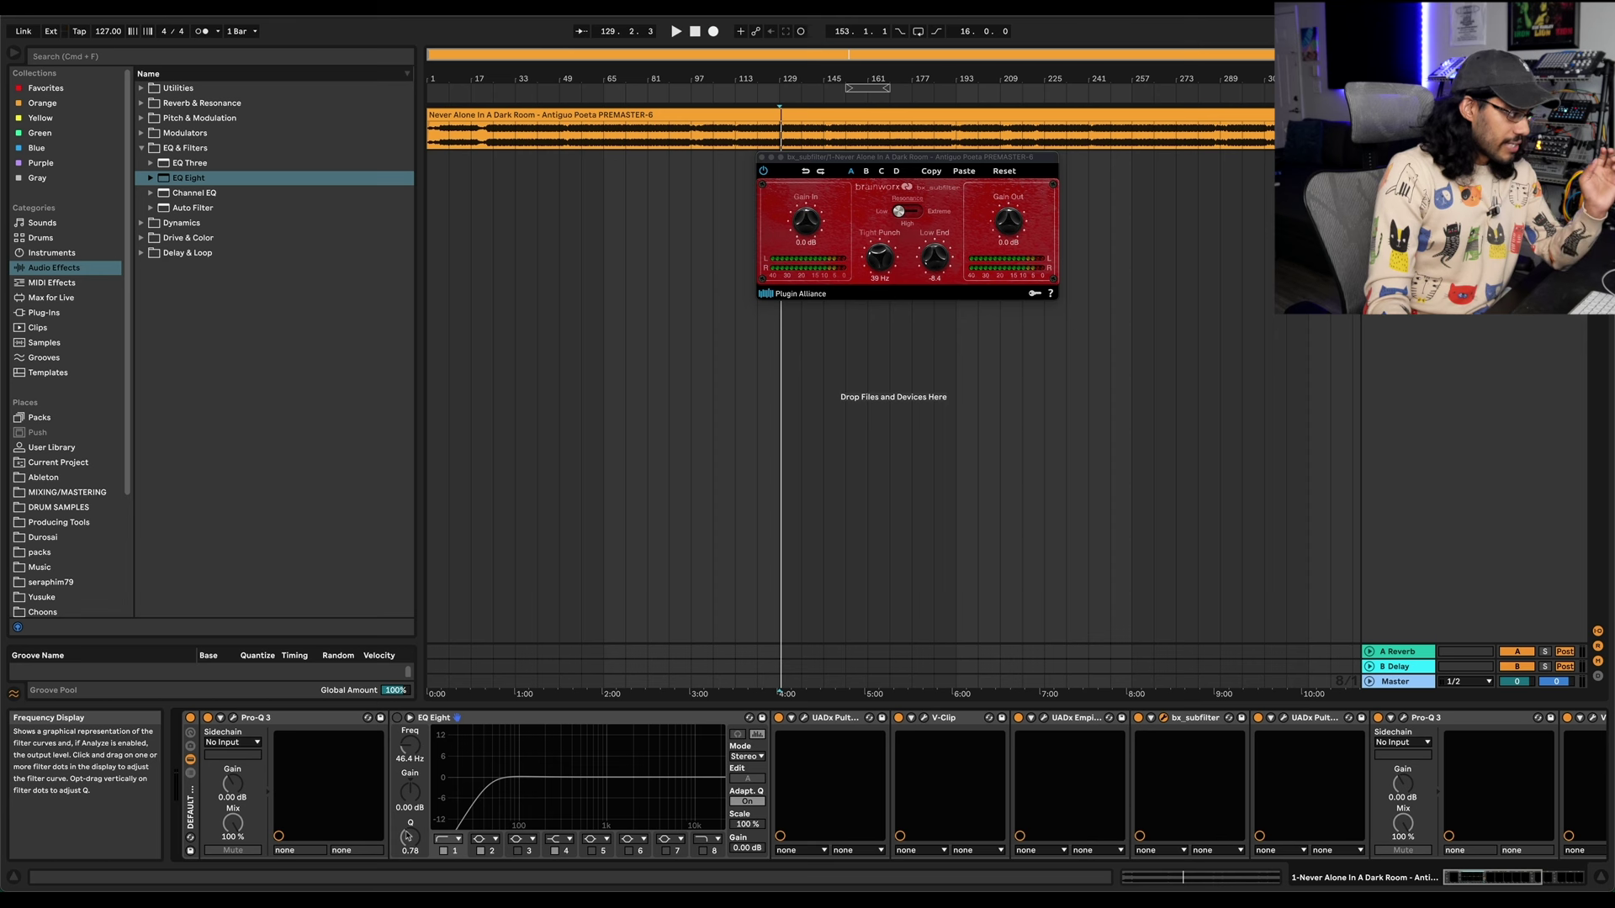
# Turn EQ Eight back on and, after trying a cut, boost band 2 by about 7.81 dB at 135 Hz
pyautogui.click(399, 718)
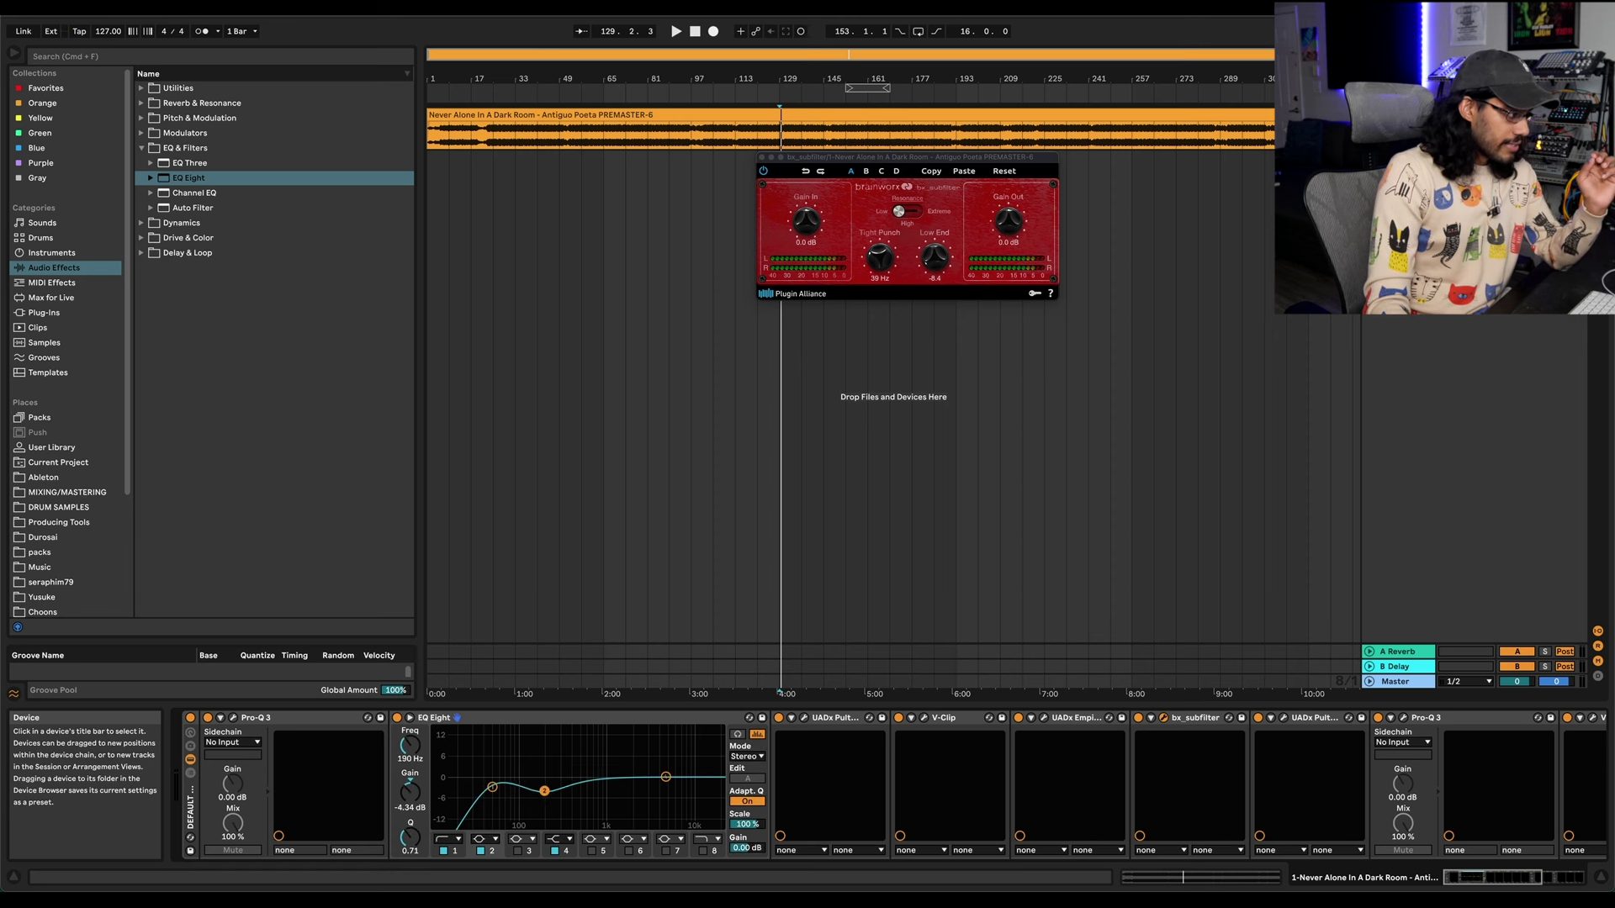
pyautogui.moveTo(531, 800); pyautogui.dragTo(532, 799)
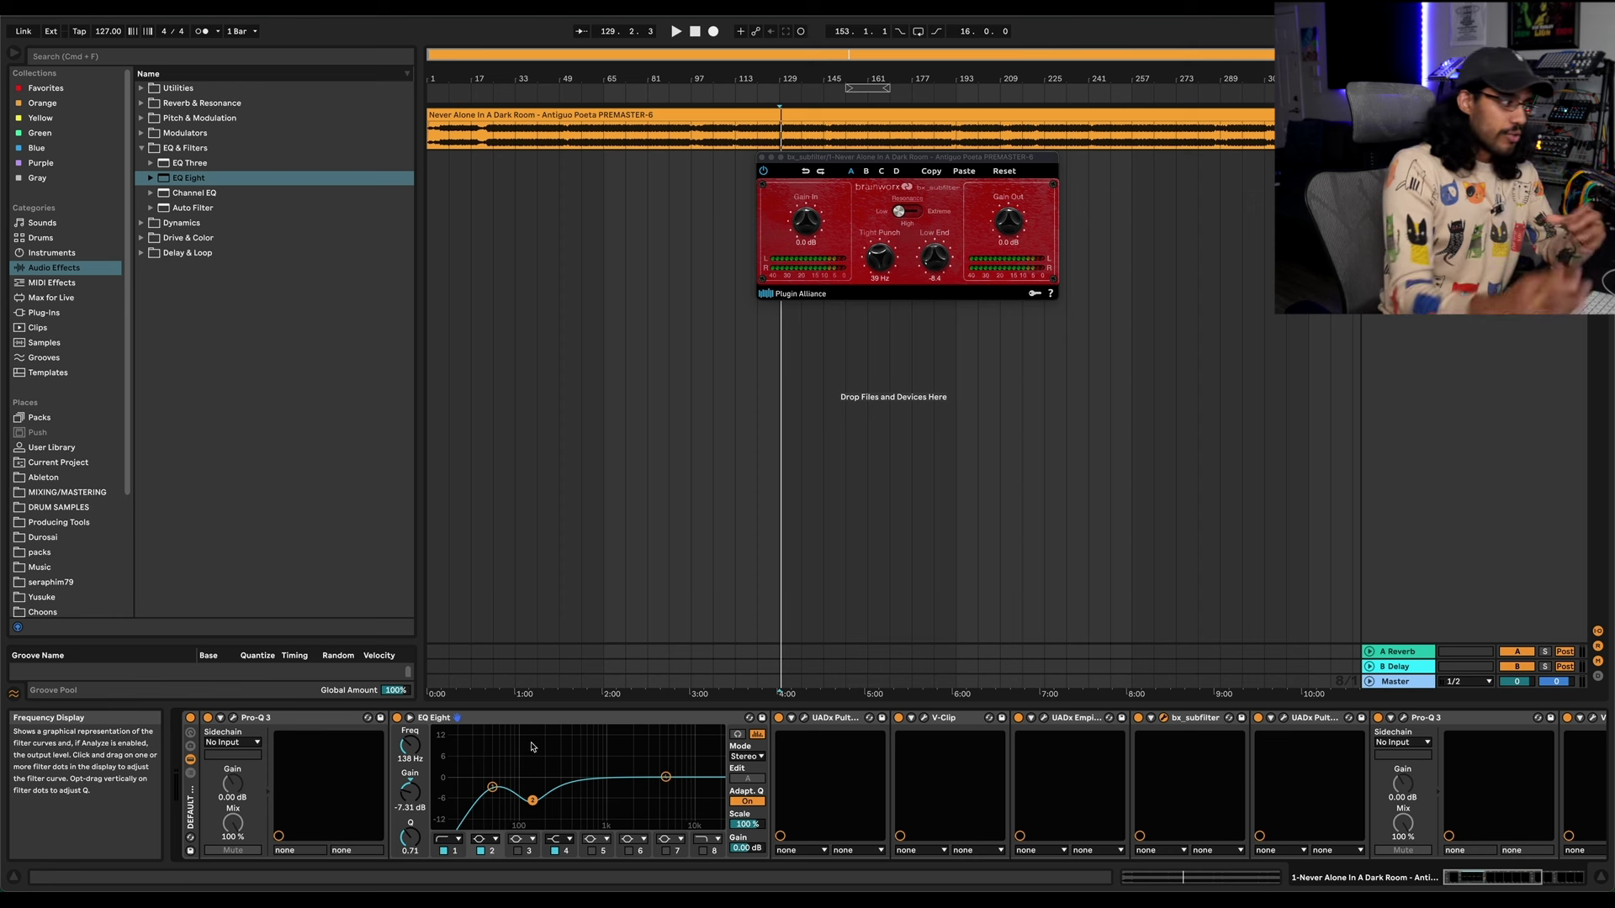
pyautogui.moveTo(533, 800); pyautogui.dragTo(531, 752)
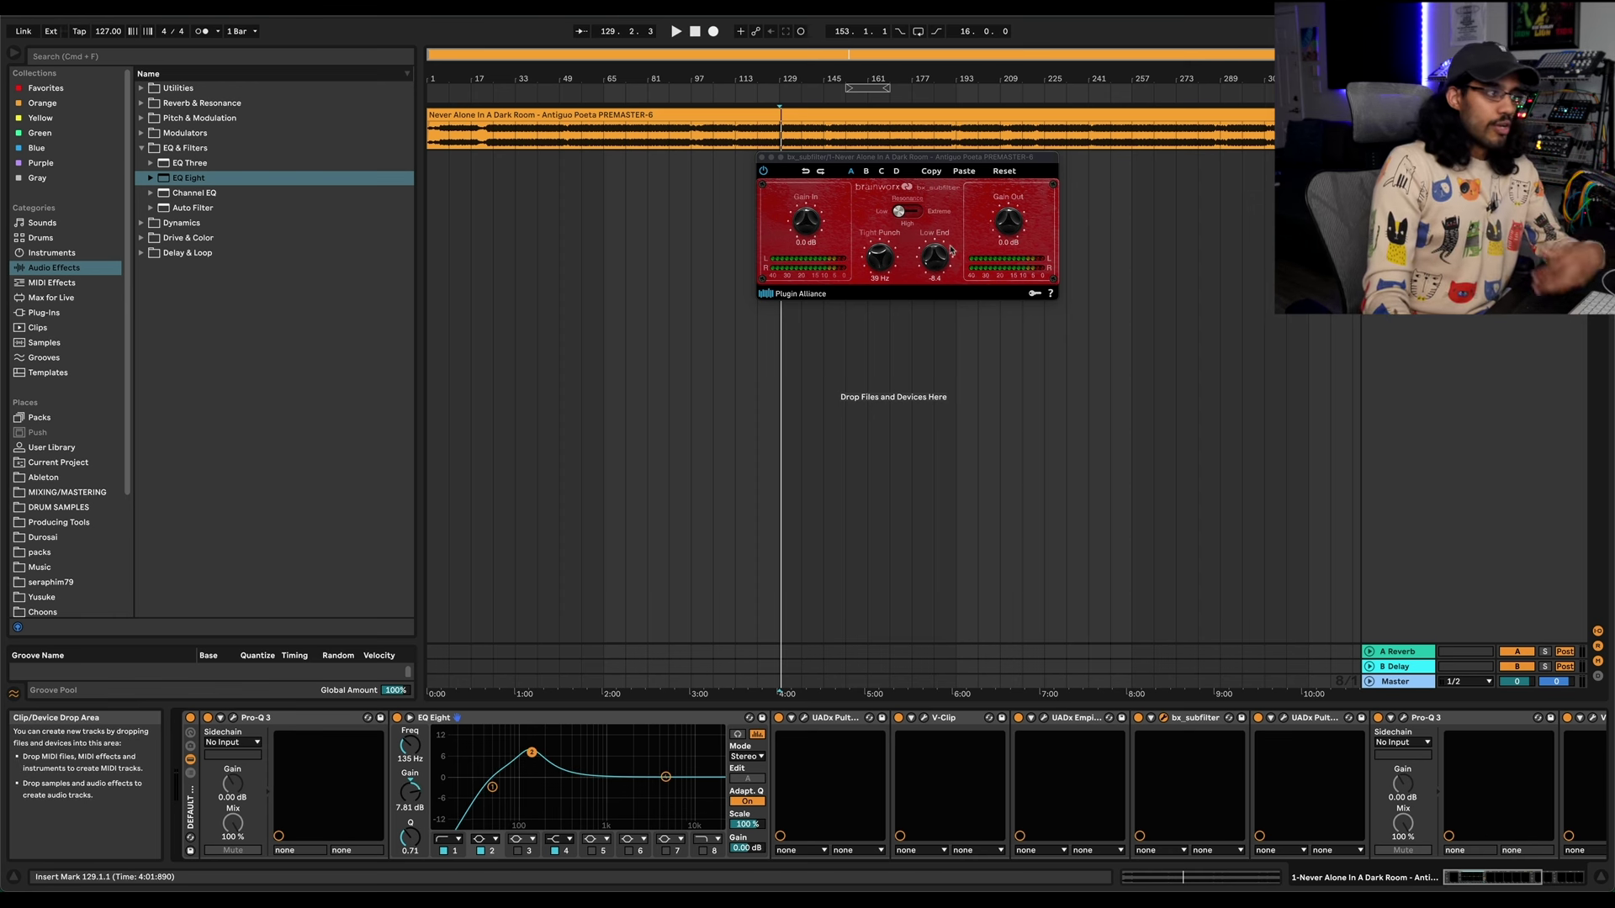
# Set bx_subfilter's Tight Punch to 38 Hz and Low End to -8.5, and move its window lower over the arrangement
pyautogui.moveTo(875, 253); pyautogui.dragTo(875, 255)
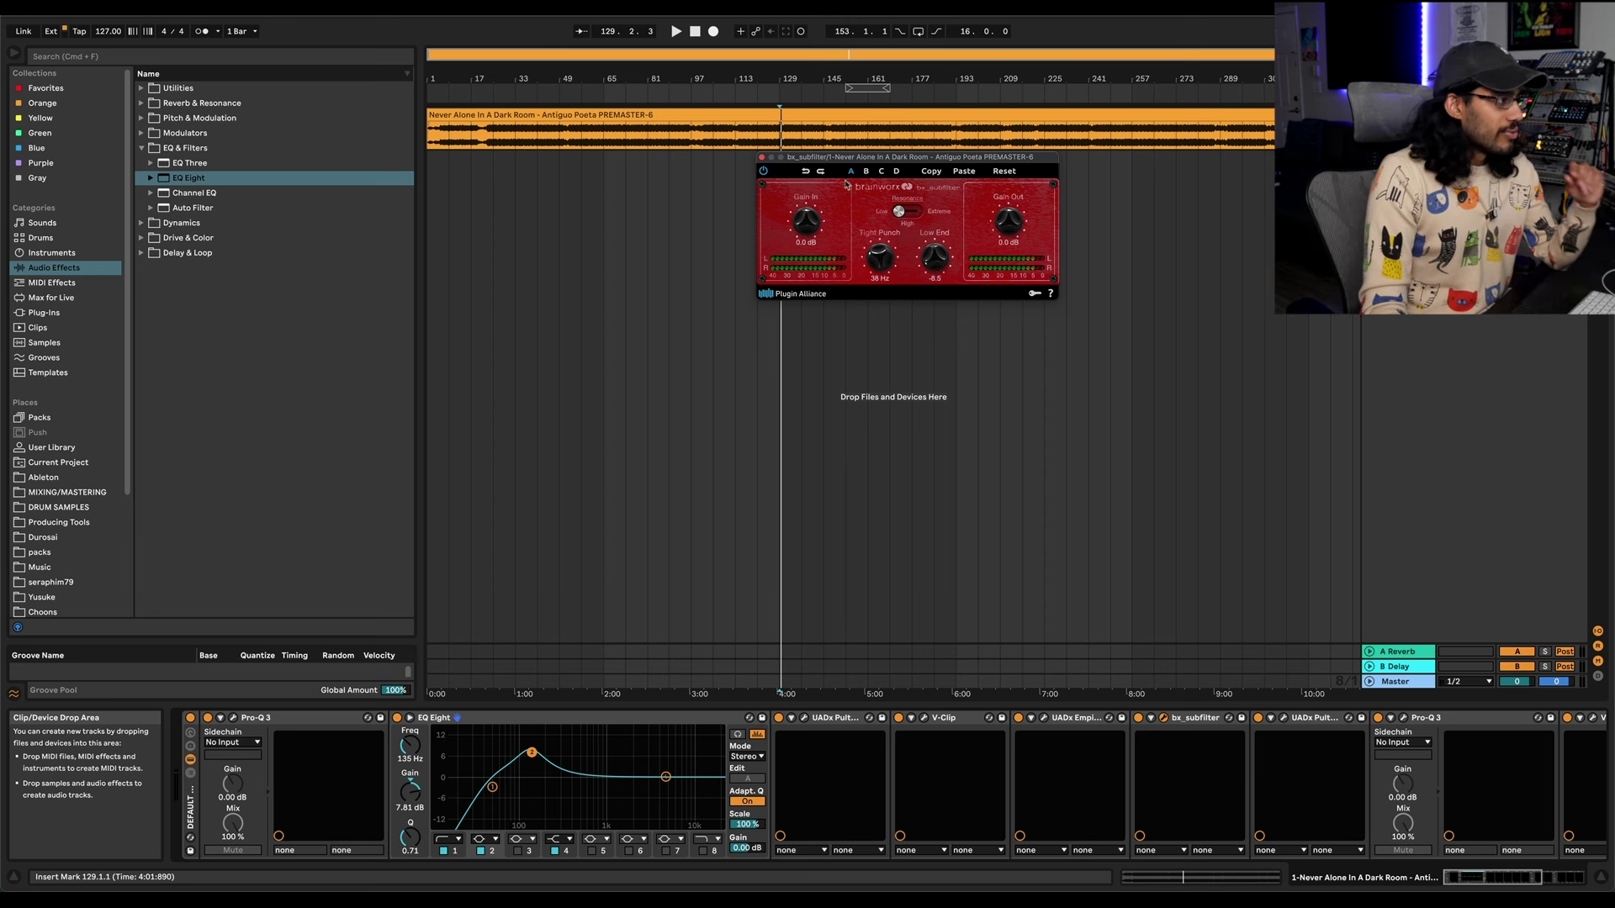
pyautogui.moveTo(813, 158); pyautogui.dragTo(810, 171)
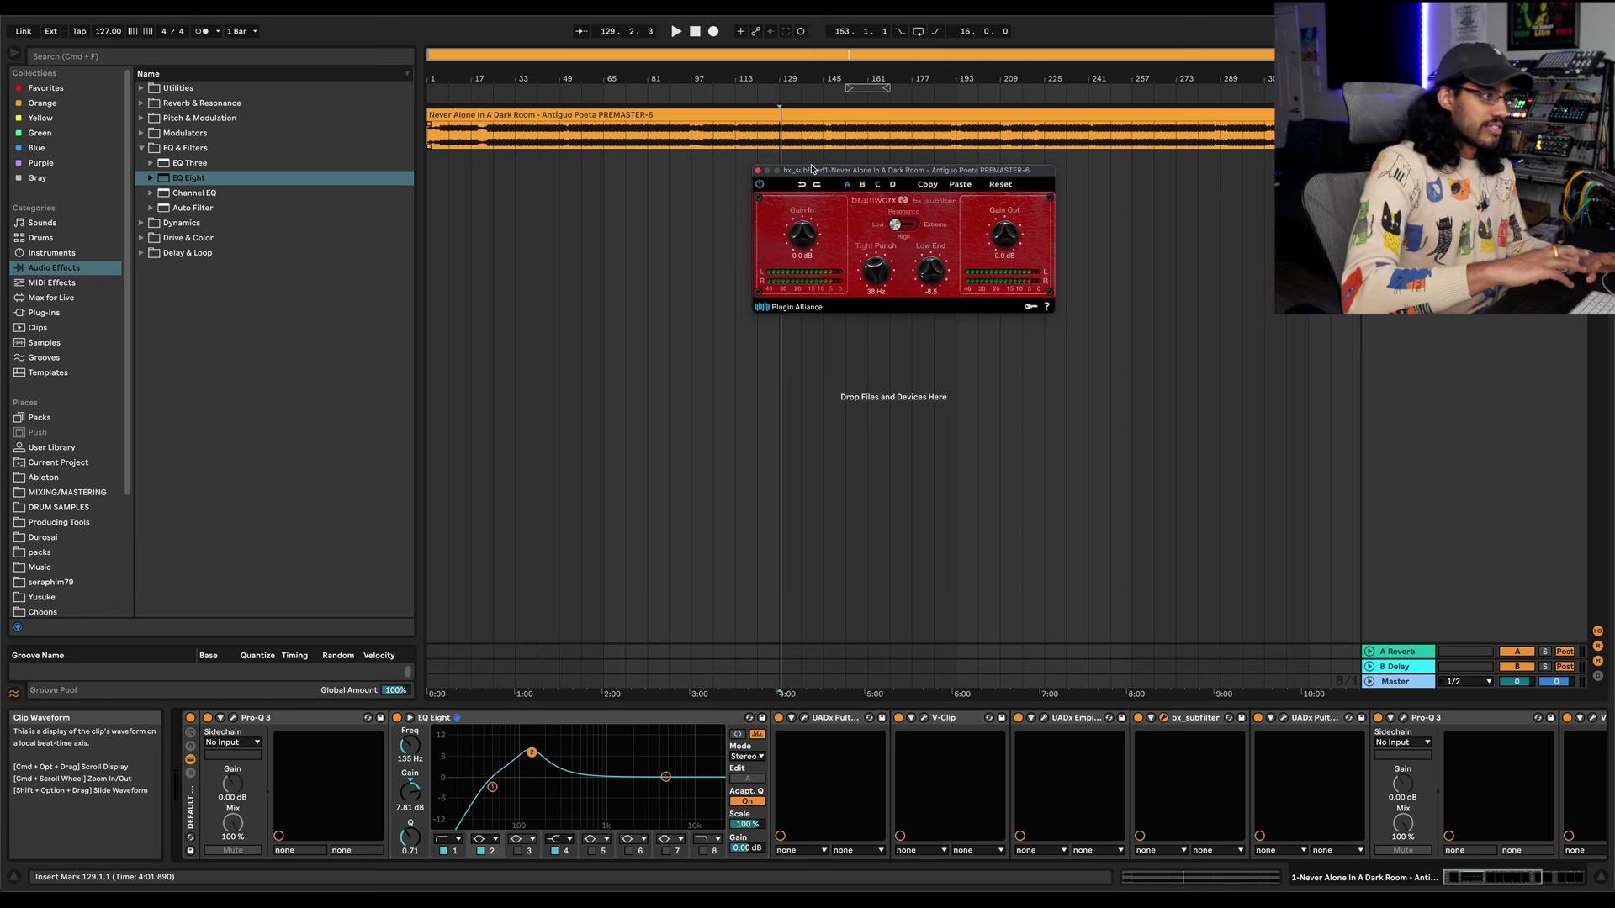
pyautogui.moveTo(811, 169); pyautogui.dragTo(795, 231)
pyautogui.click(616, 154)
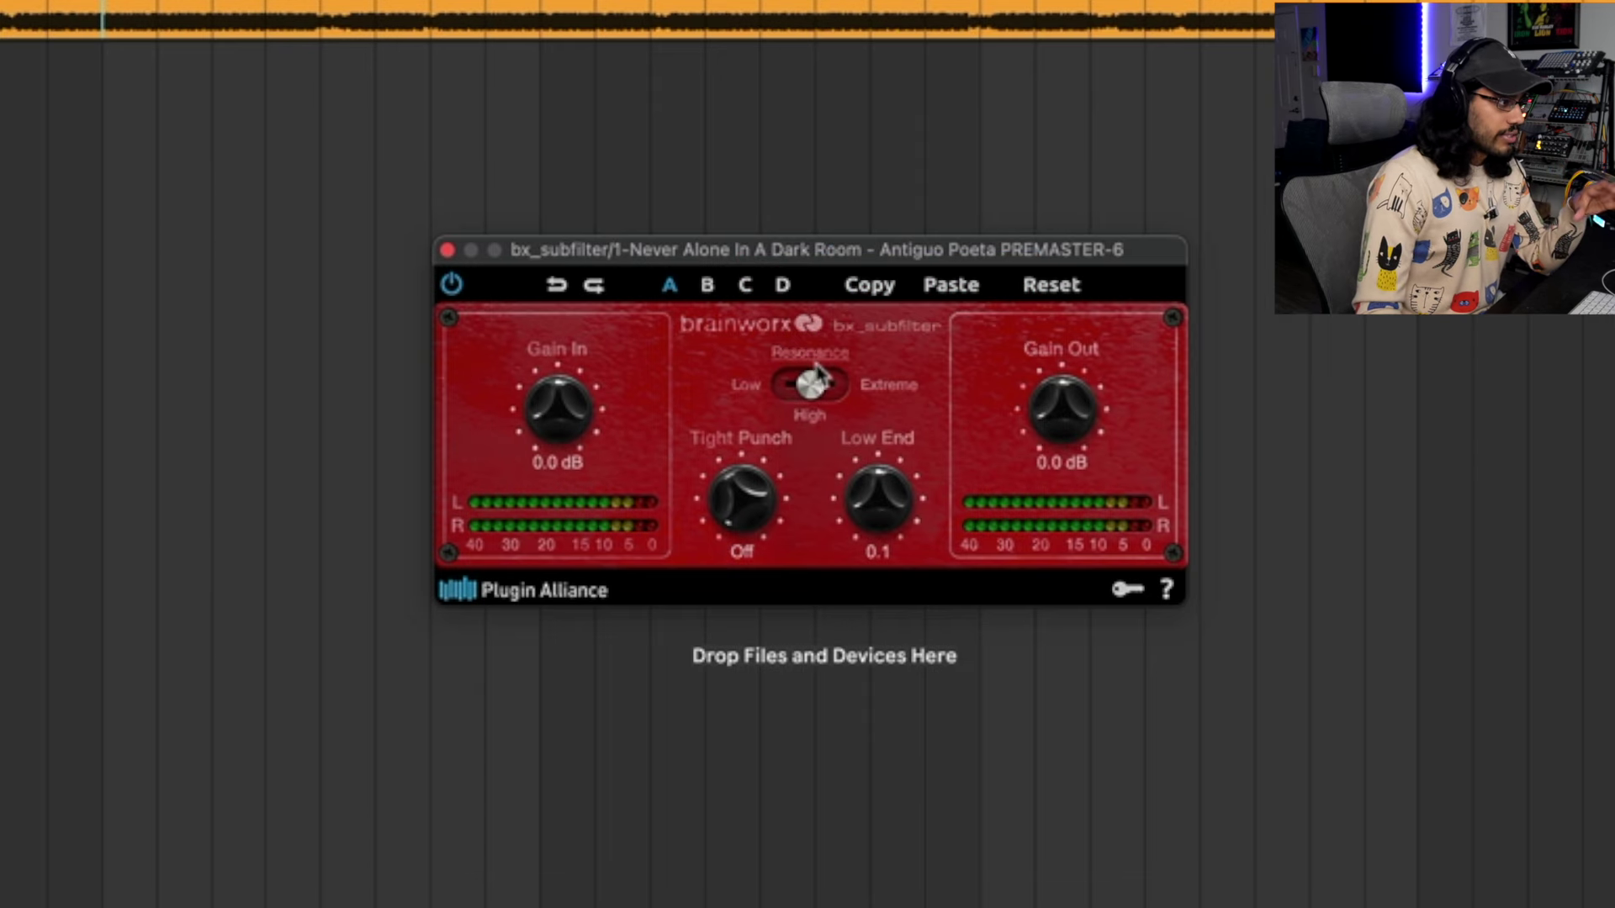
# Reset bx_subfilter's Low End to 0.0 and set Resonance to Low
pyautogui.doubleClick(871, 503)
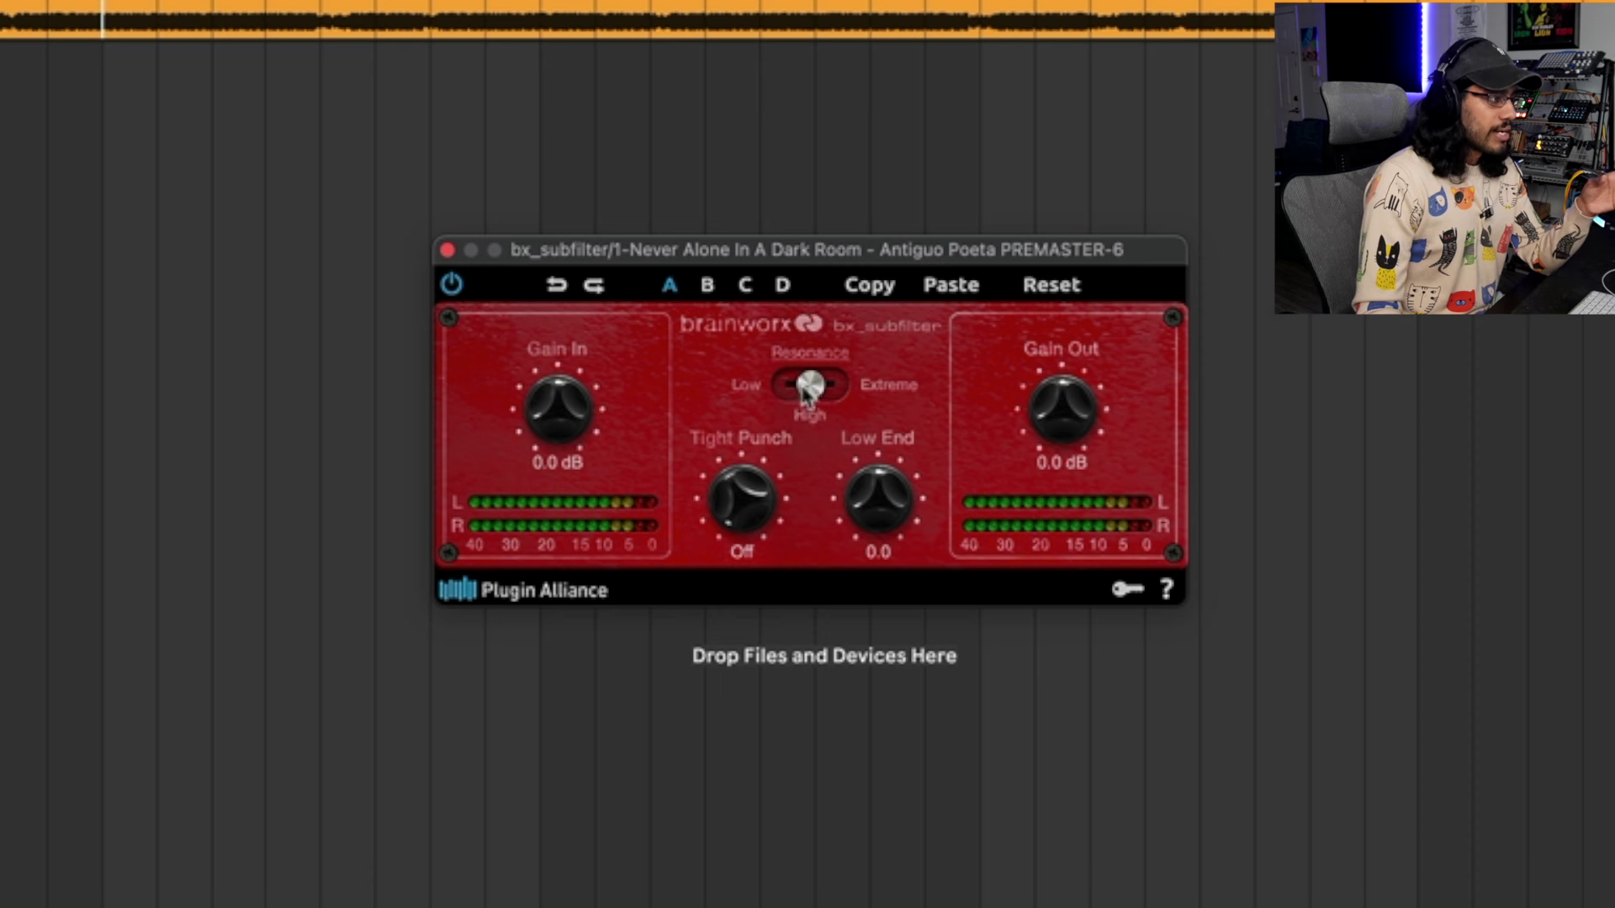
pyautogui.click(754, 391)
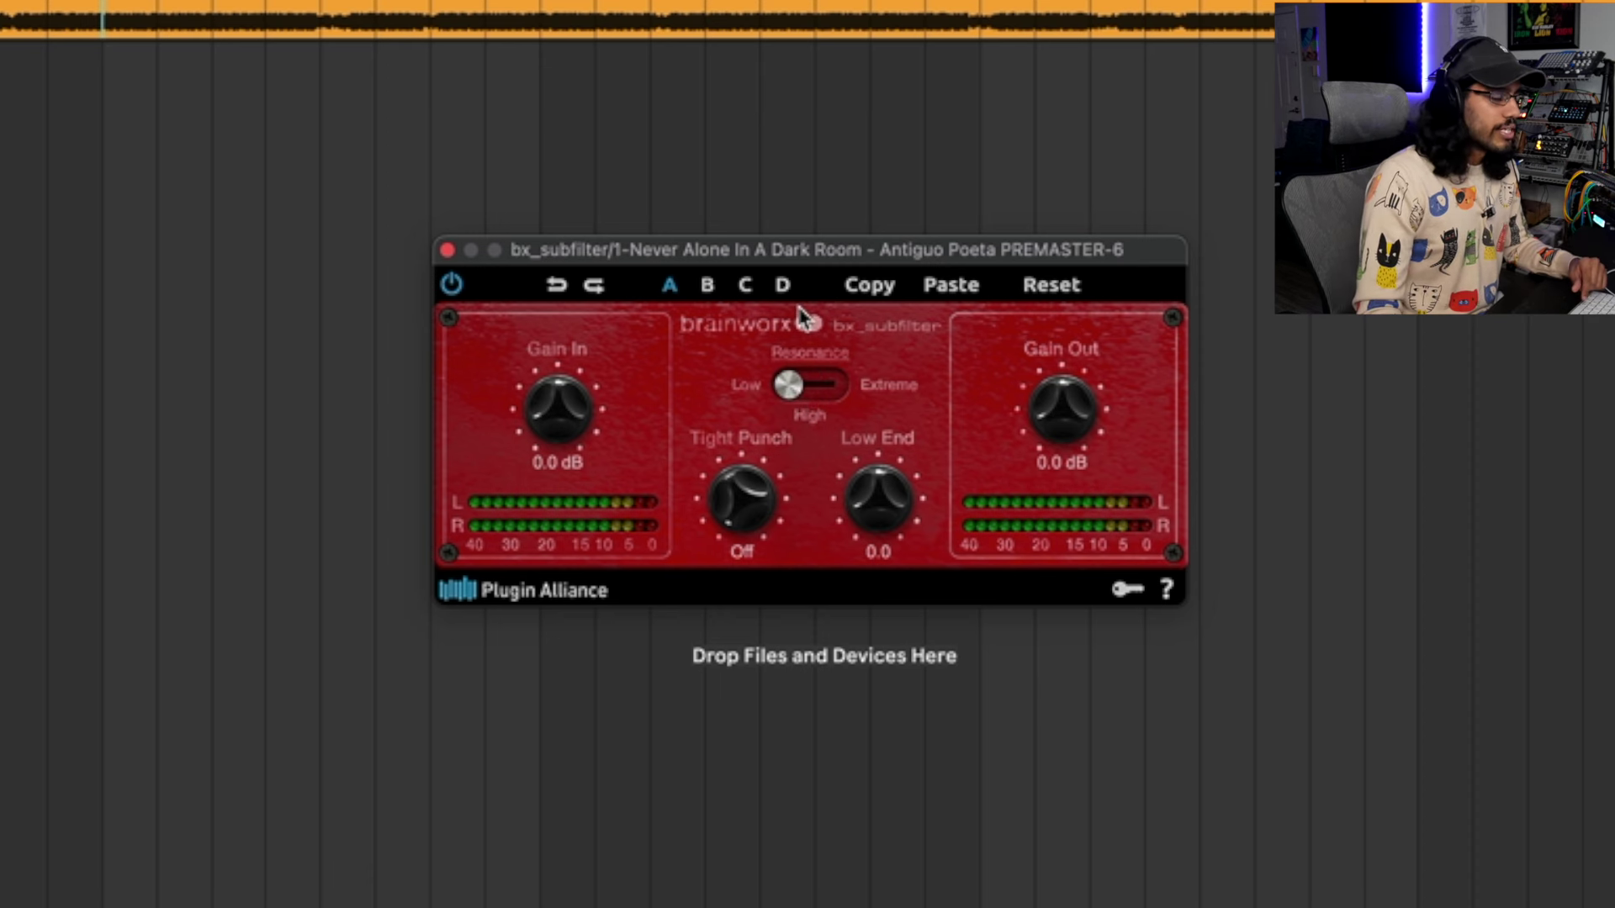
pyautogui.moveTo(864, 253); pyautogui.dragTo(864, 255)
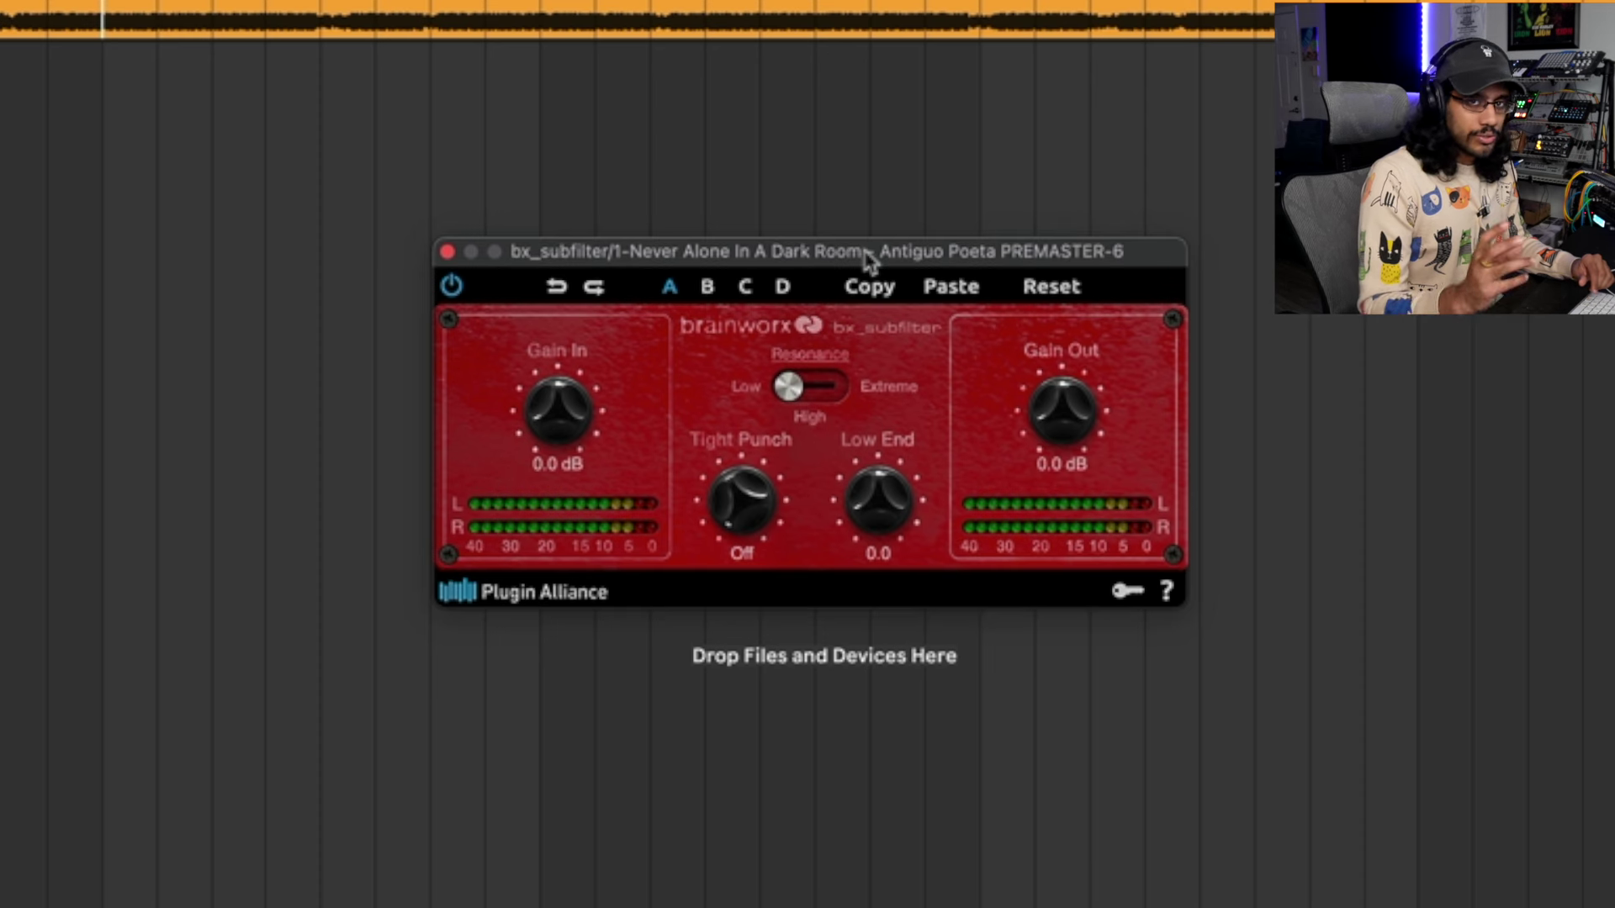
pyautogui.moveTo(875, 253); pyautogui.dragTo(878, 253)
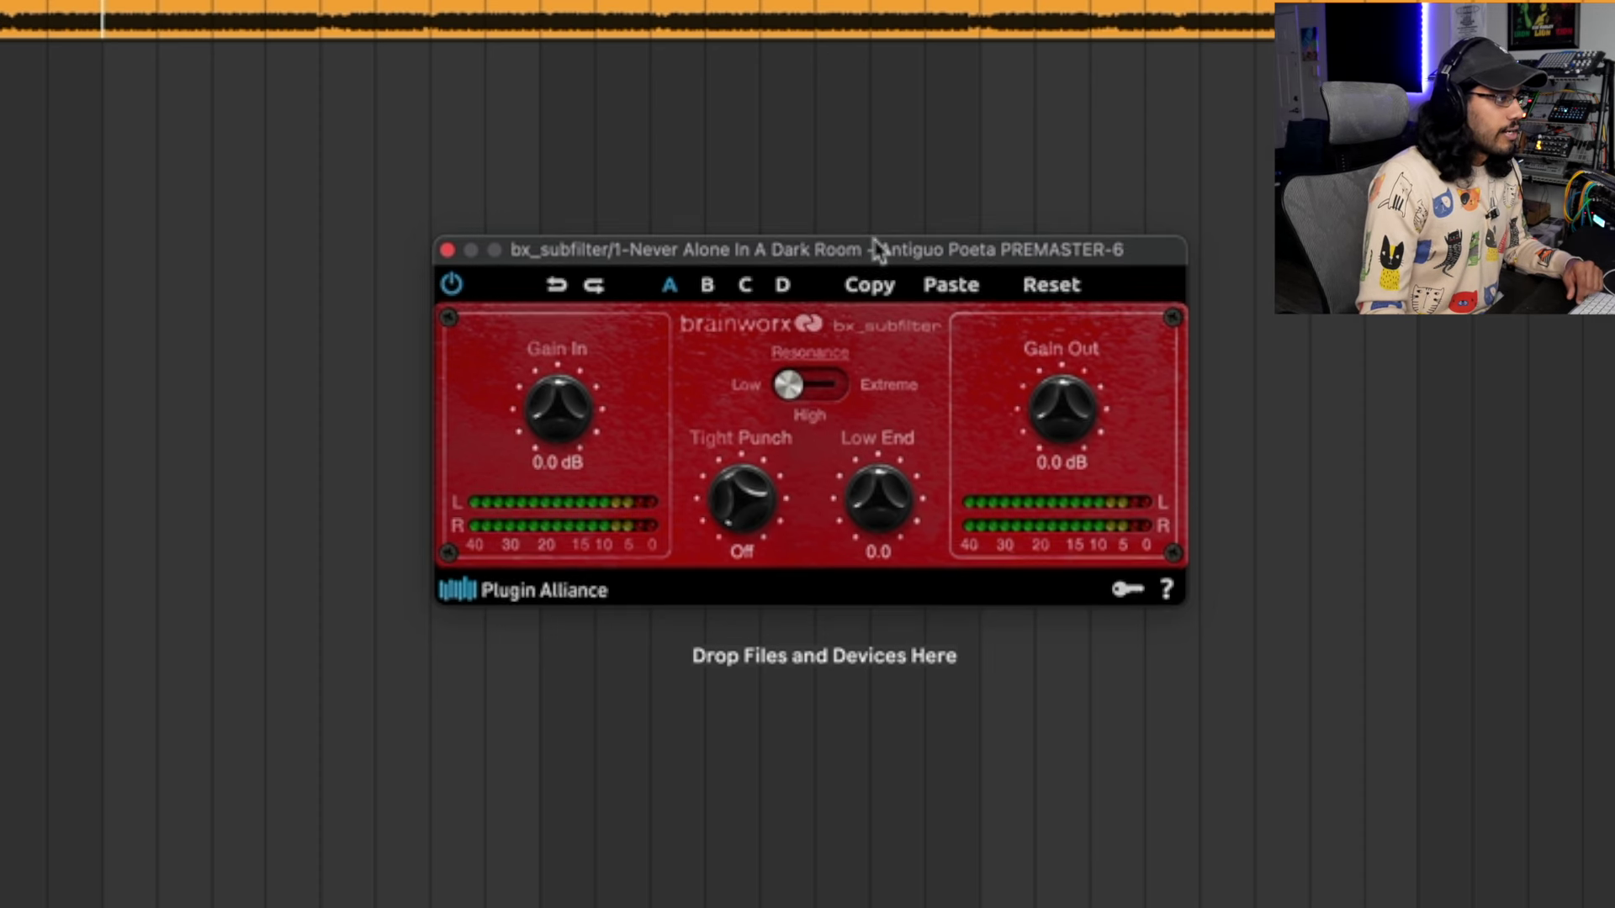
# Play the track from a further point while setting Tight Punch to 41 Hz and lowering Low End to -8.4
pyautogui.click(263, 43)
pyautogui.click(702, 15)
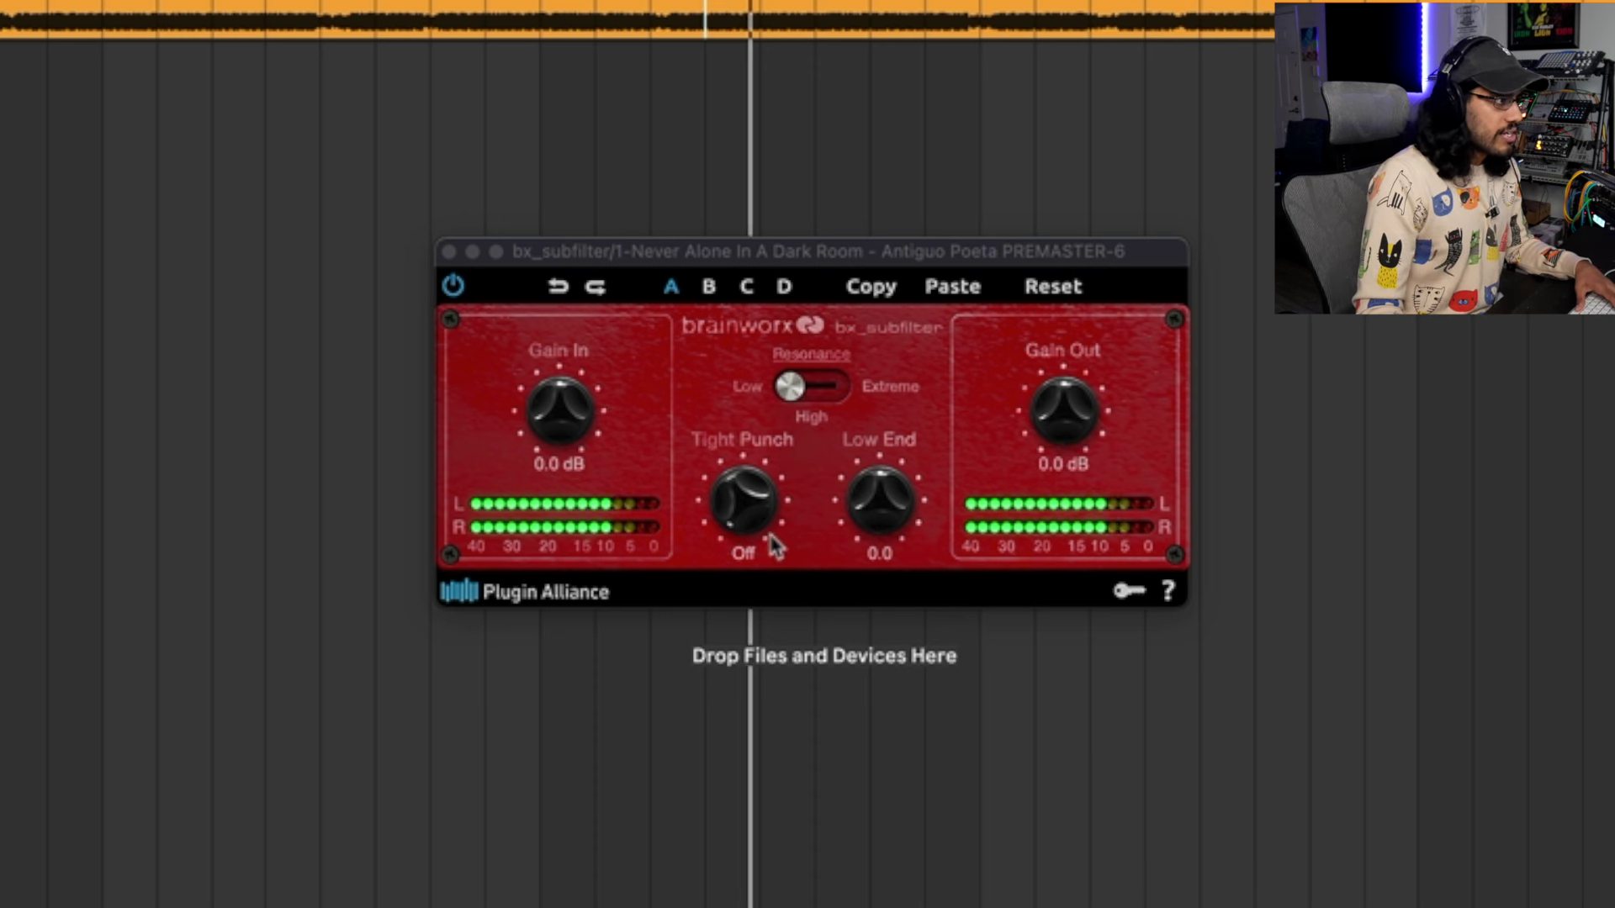
pyautogui.moveTo(776, 524); pyautogui.dragTo(812, 480)
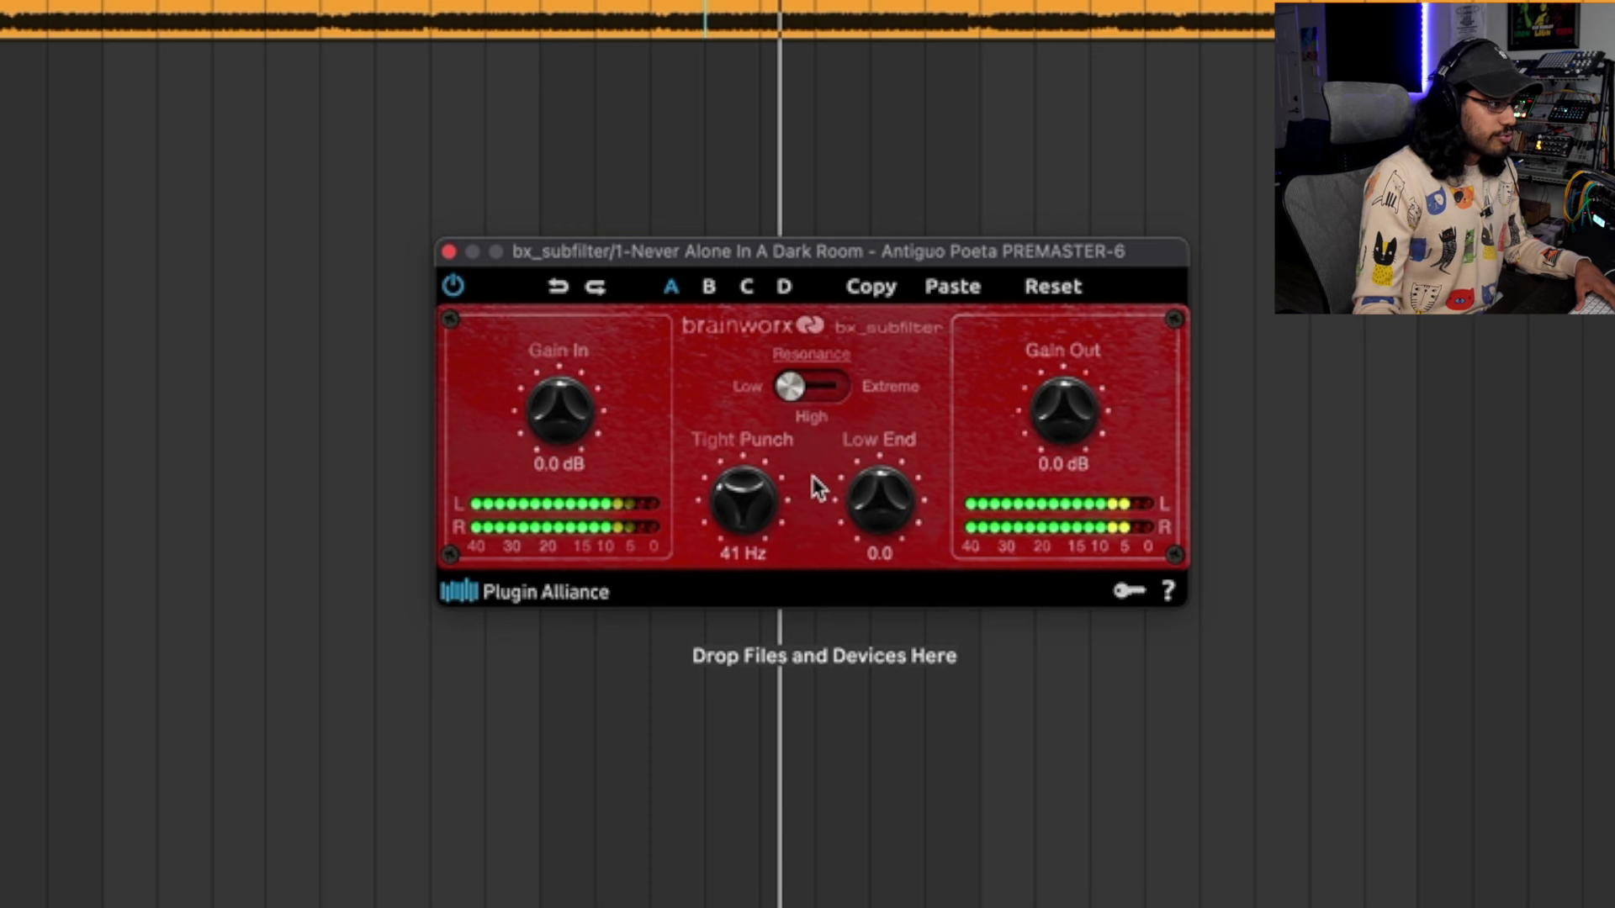
pyautogui.moveTo(873, 495); pyautogui.dragTo(891, 619)
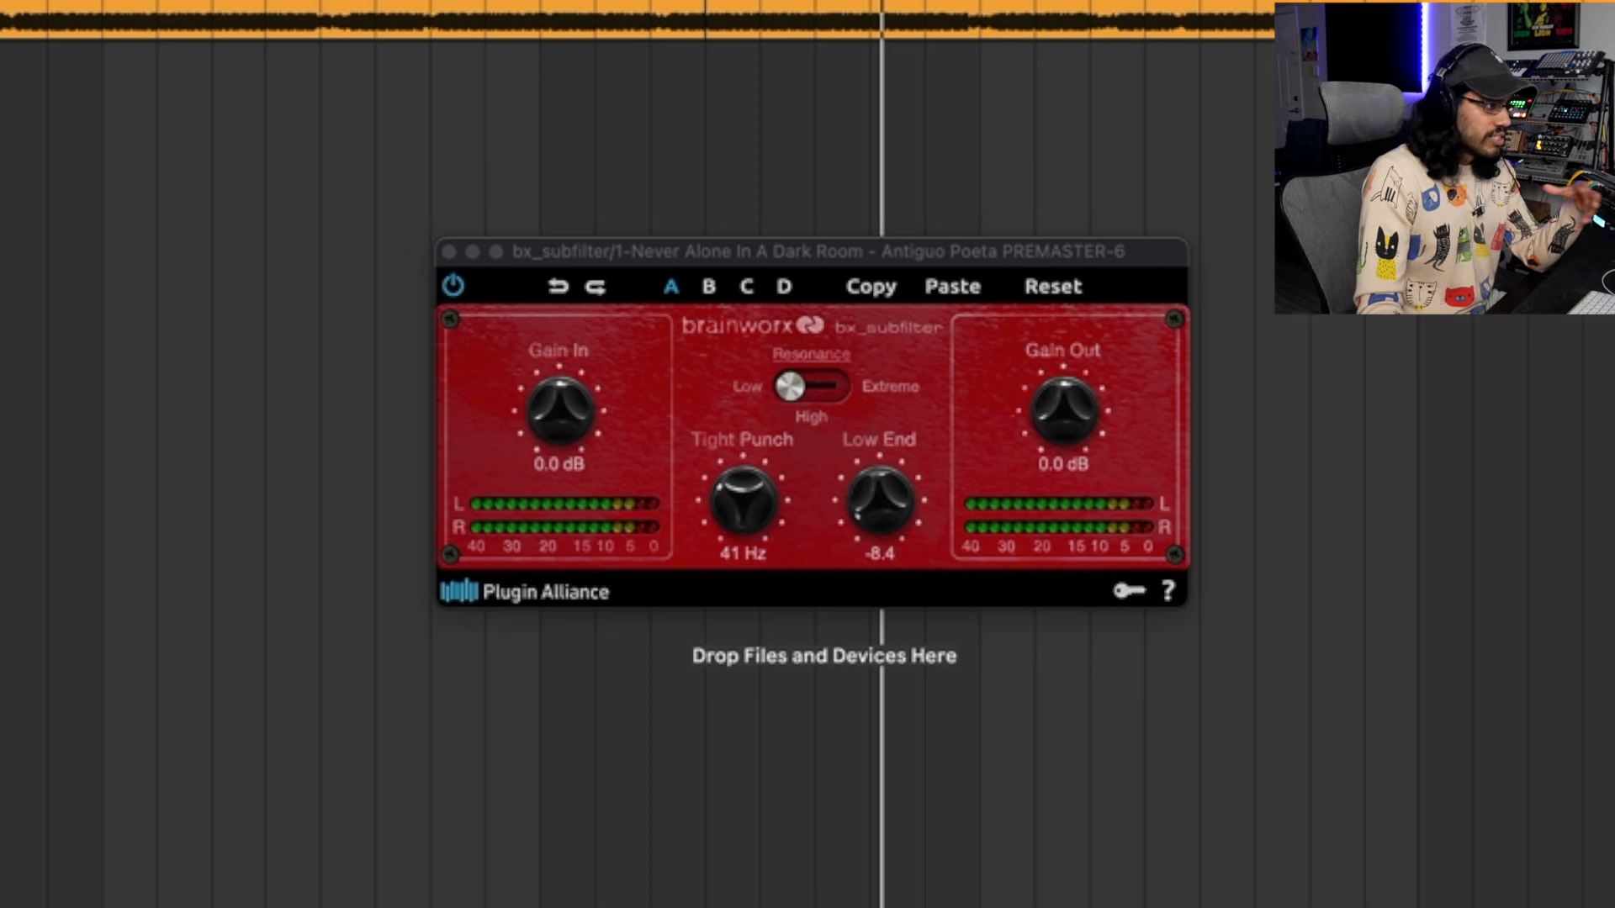
# Compare Low End at 0.0 against a reduced setting, leaving it at -8.1
pyautogui.moveTo(993, 250); pyautogui.dragTo(999, 242)
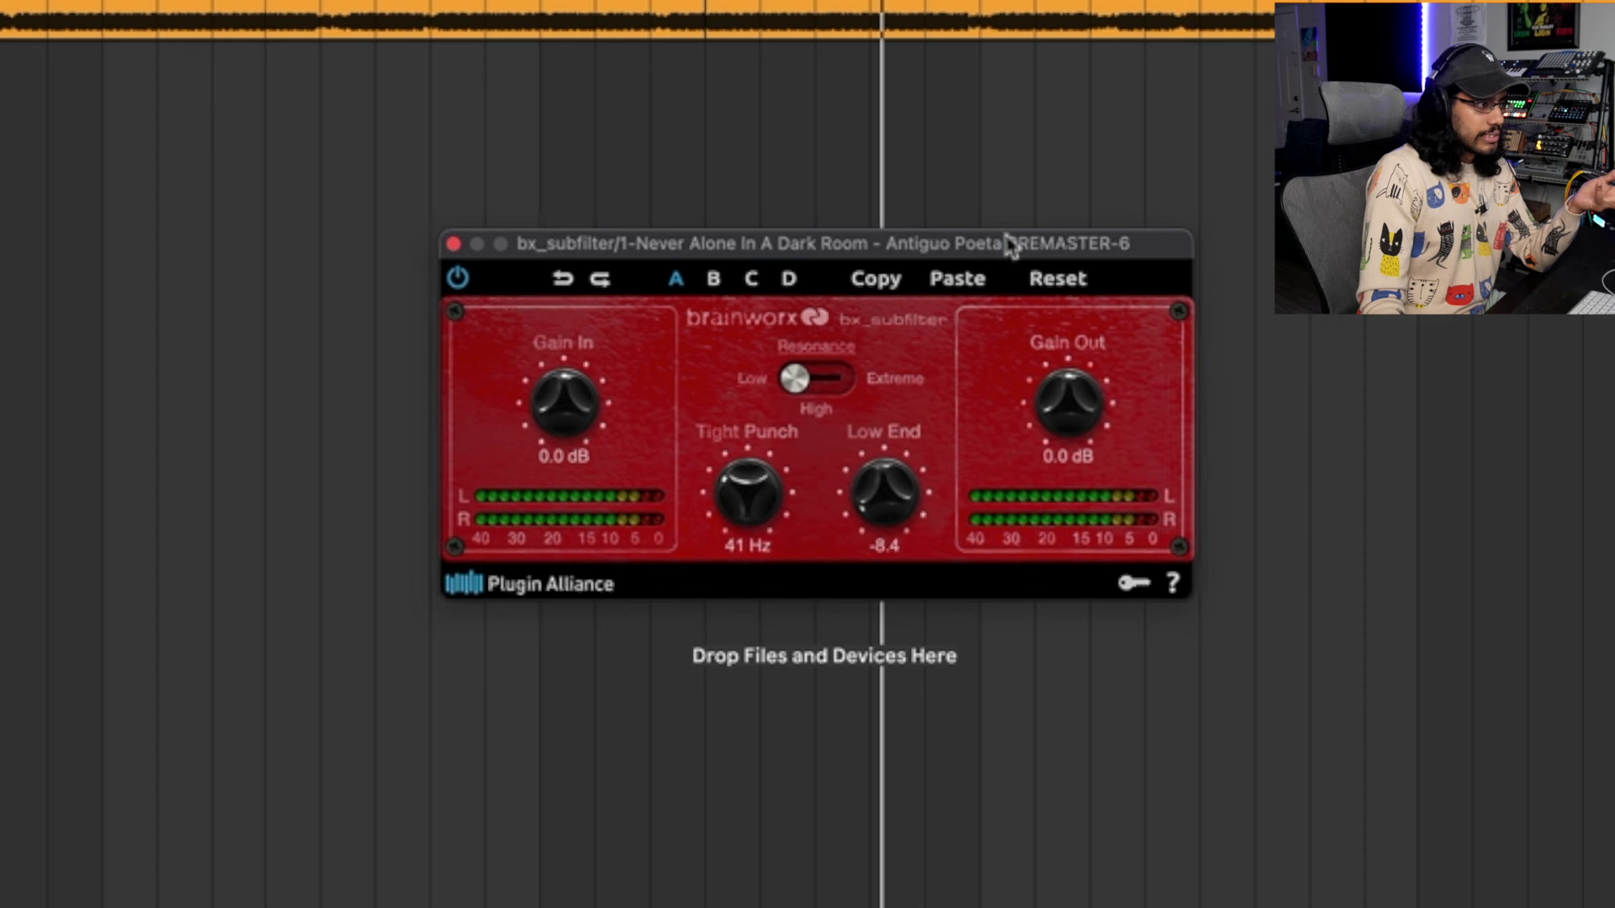
pyautogui.moveTo(893, 515)
pyautogui.mouseDown()
pyautogui.moveTo(919, 437)
pyautogui.moveTo(896, 488)
pyautogui.mouseUp()
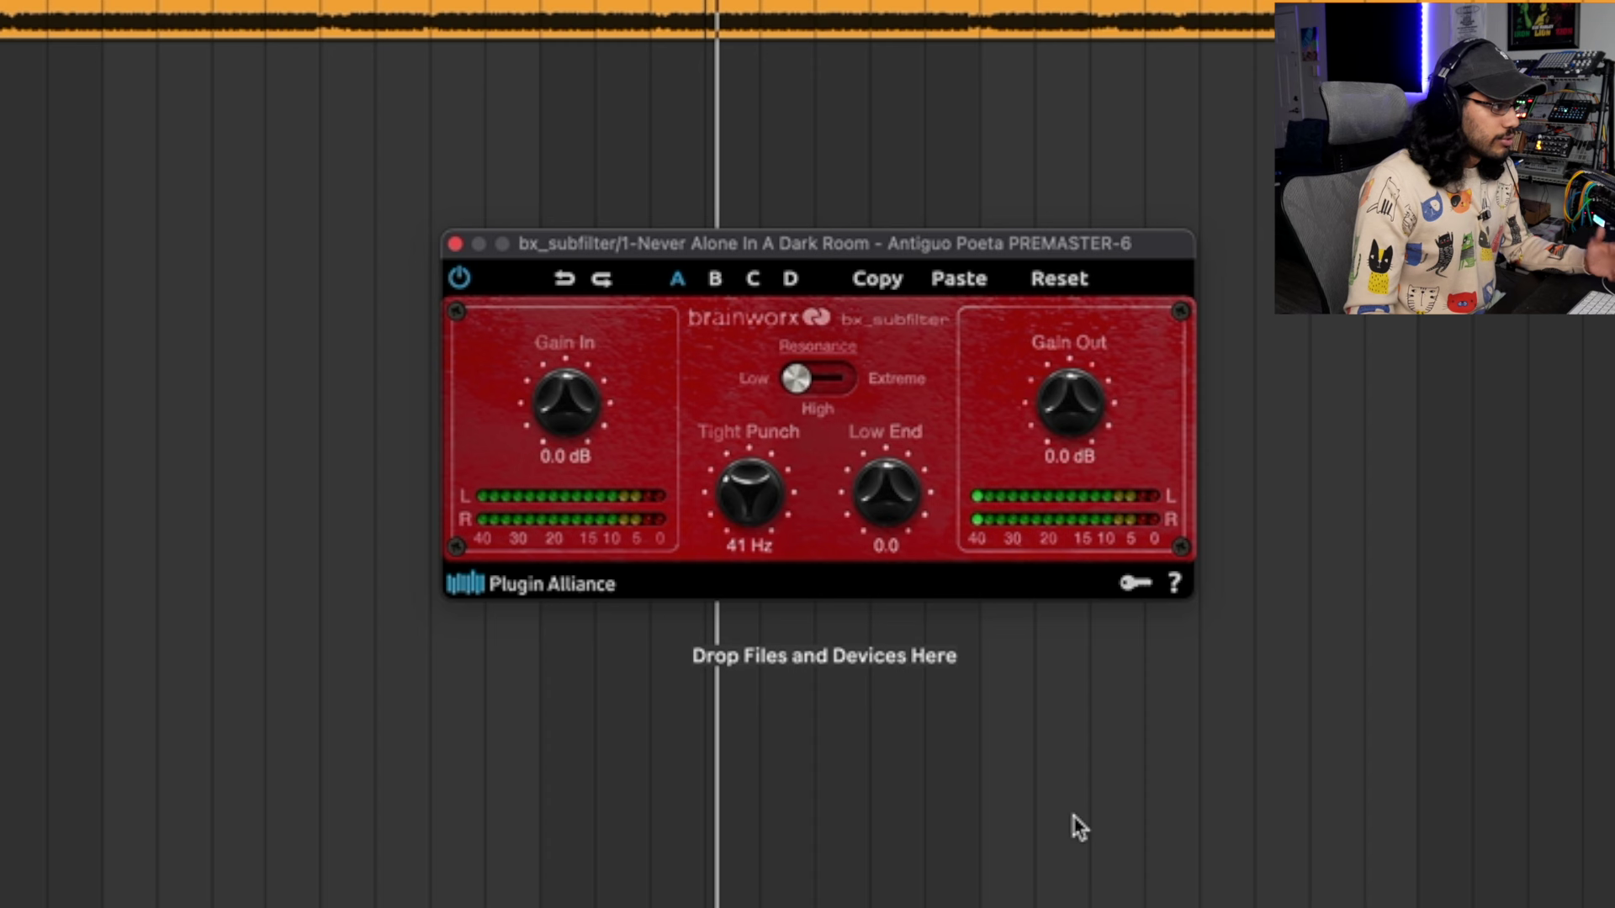
pyautogui.moveTo(885, 492)
pyautogui.mouseDown()
pyautogui.moveTo(877, 526)
pyautogui.moveTo(825, 522)
pyautogui.moveTo(890, 508)
pyautogui.moveTo(888, 528)
pyautogui.moveTo(896, 511)
pyautogui.moveTo(868, 514)
pyautogui.mouseUp()
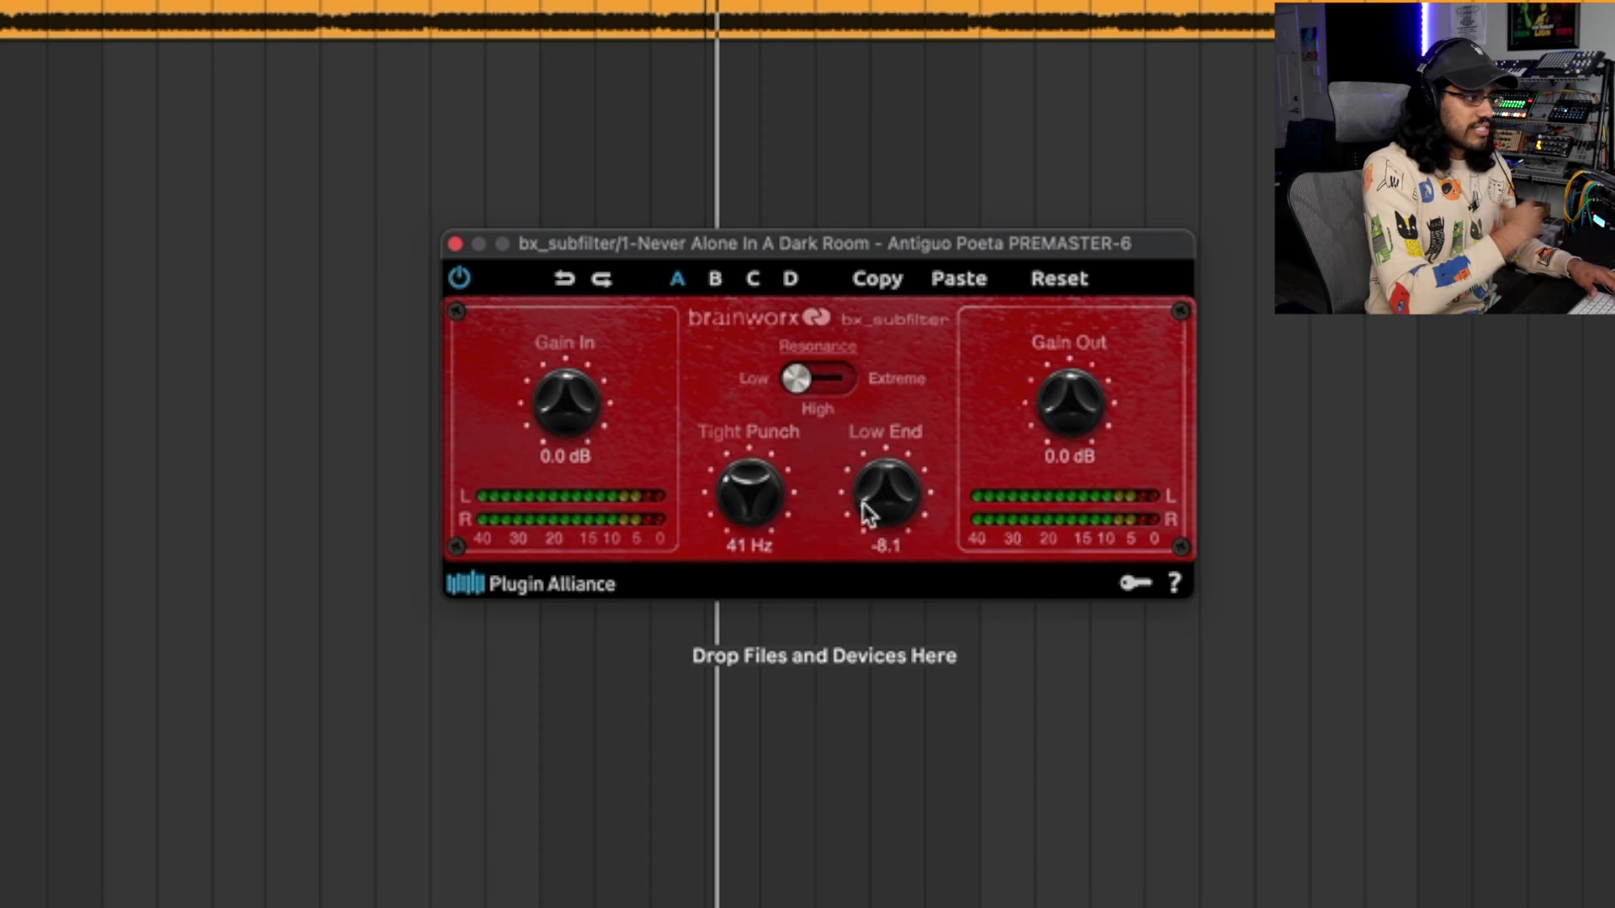
# Switch to the landing strip project and play the arrangement from bar 33
pyautogui.click(817, 6)
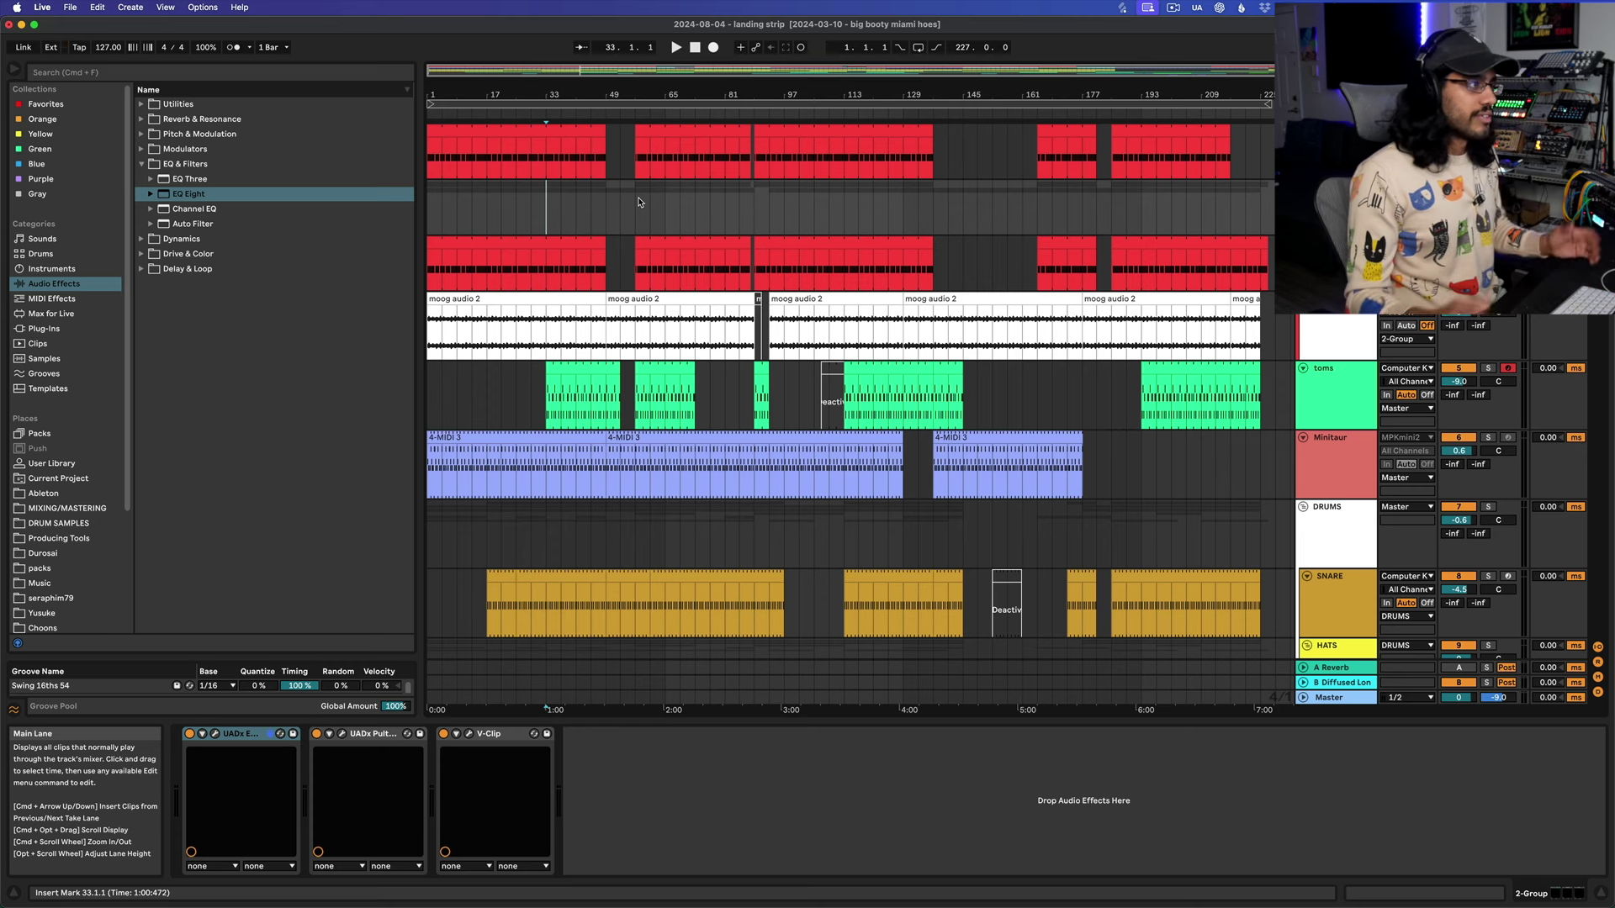
pyautogui.click(576, 219)
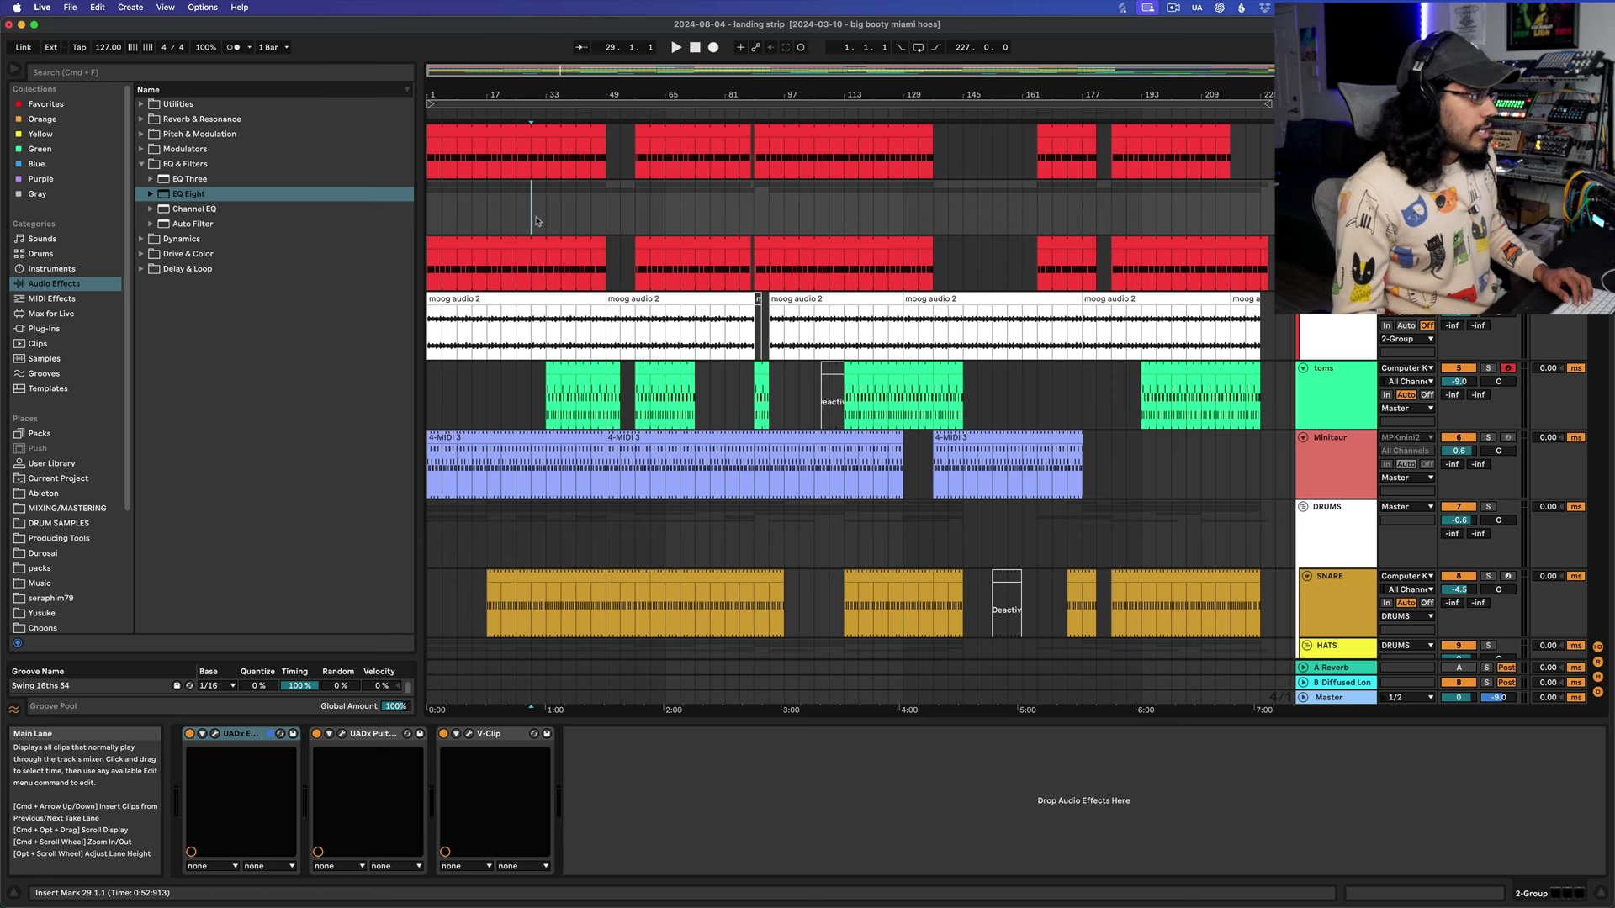
pyautogui.click(1329, 327)
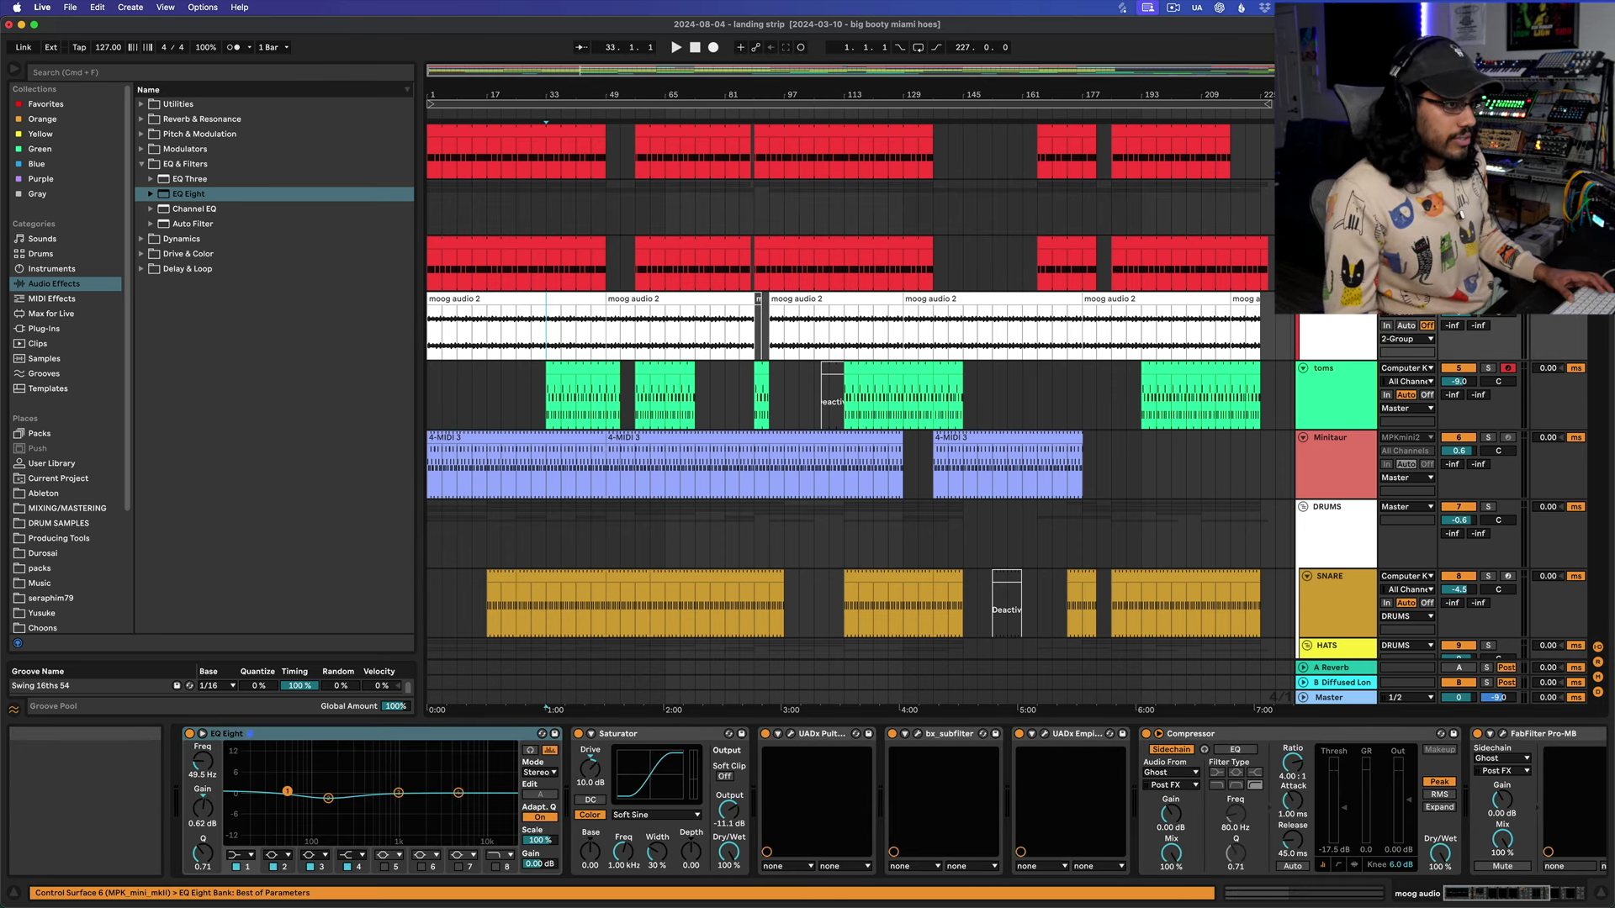
pyautogui.click(569, 206)
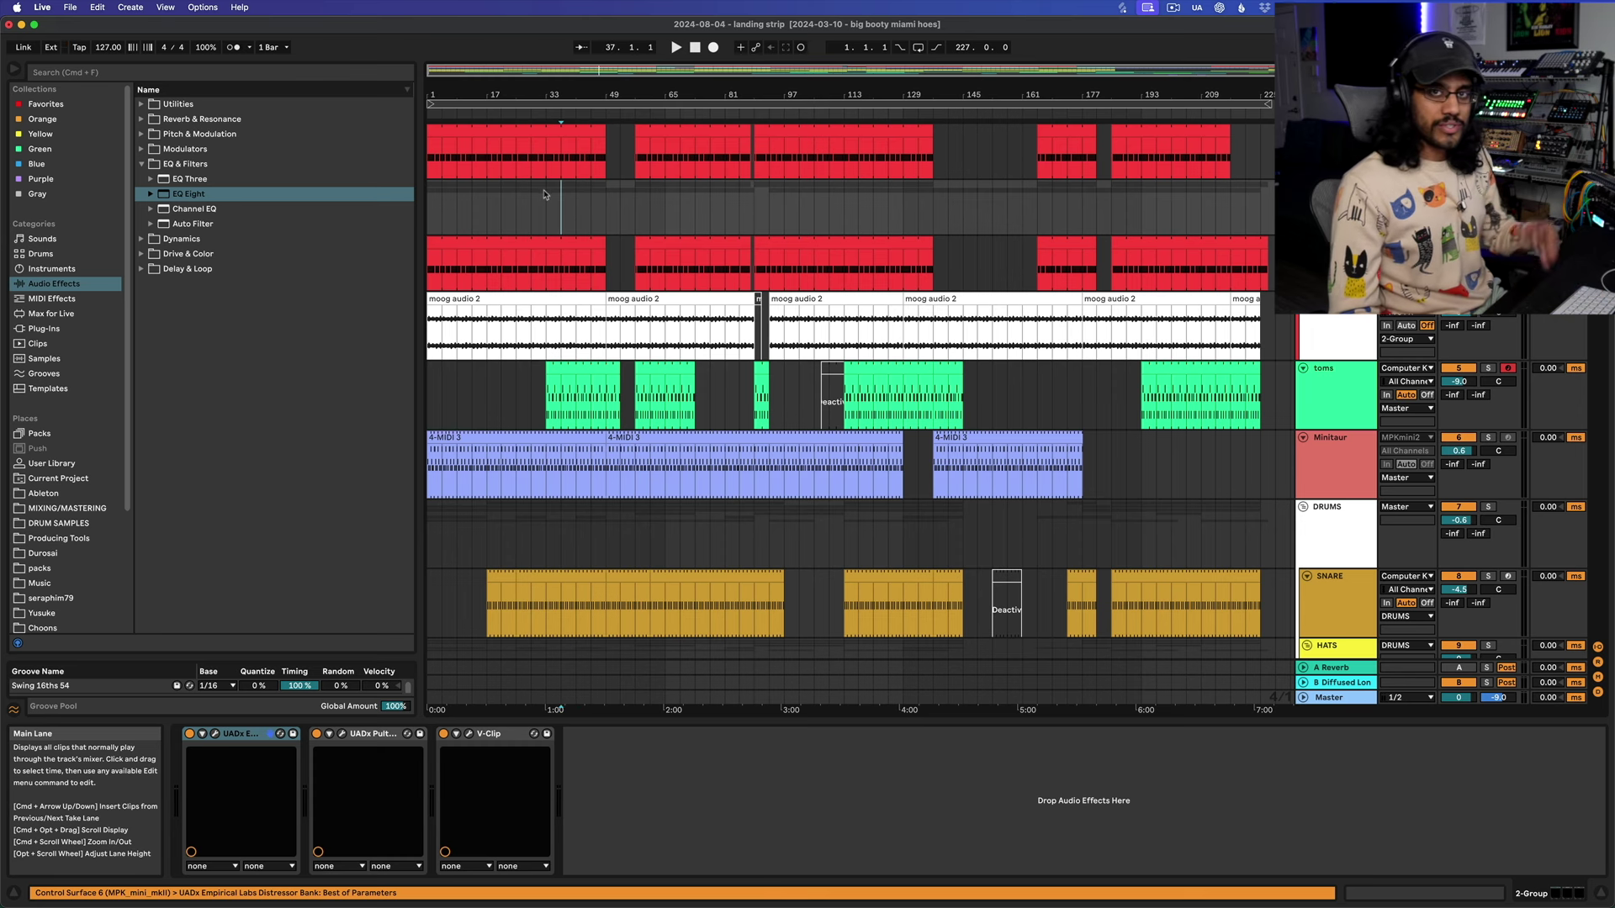
pyautogui.press('space')
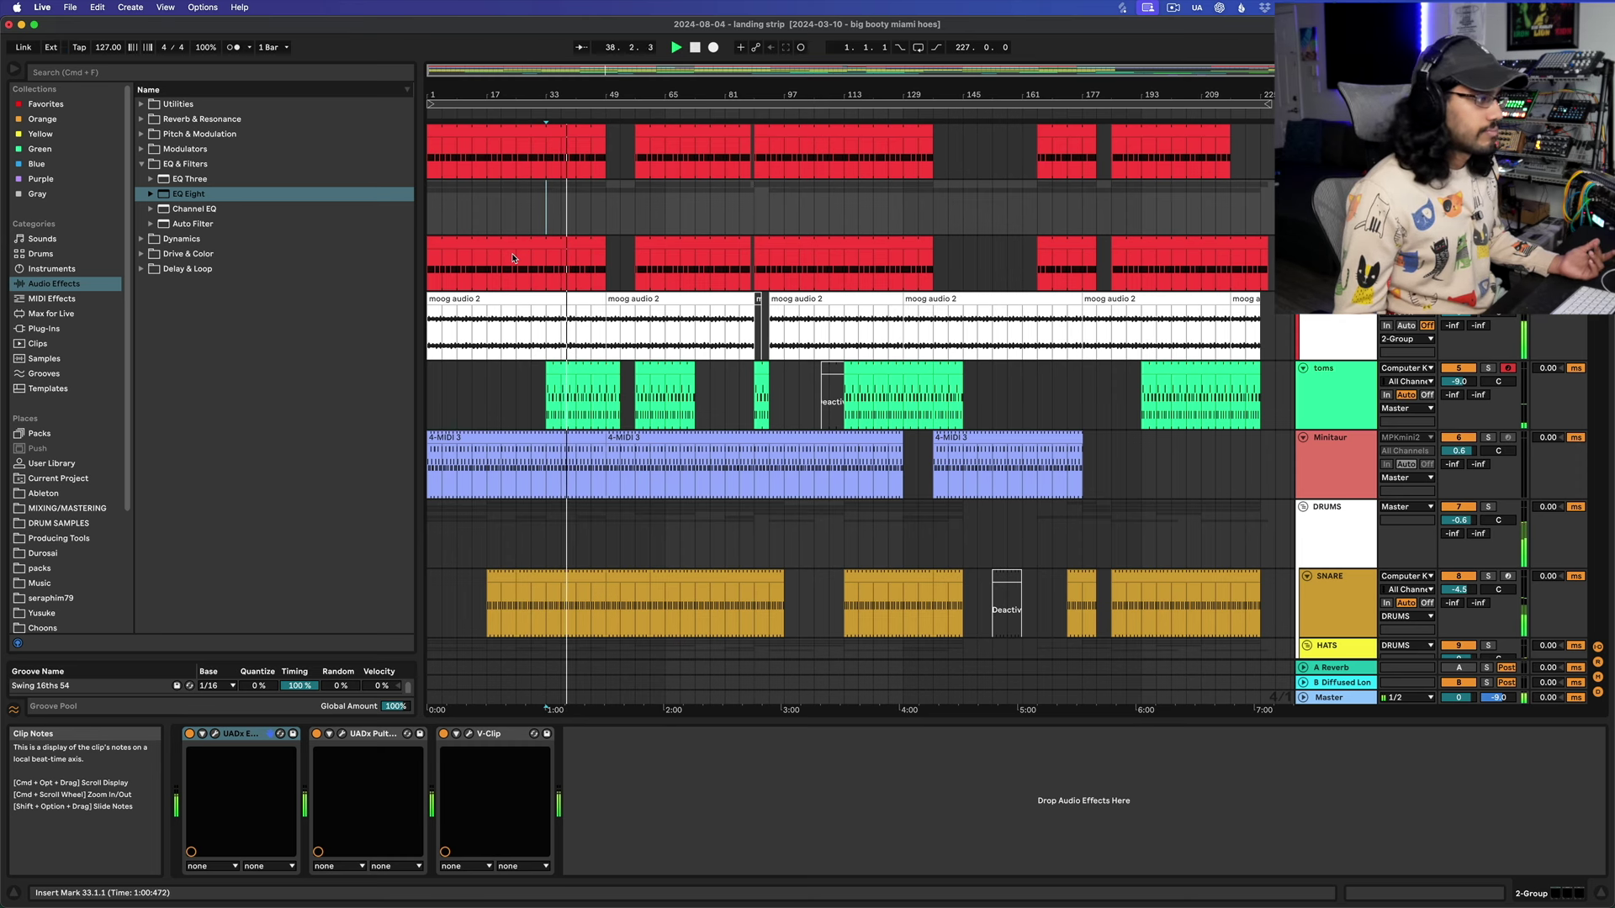
# Show the moog audio track's device chain and audition the track from bar 33
pyautogui.click(1359, 324)
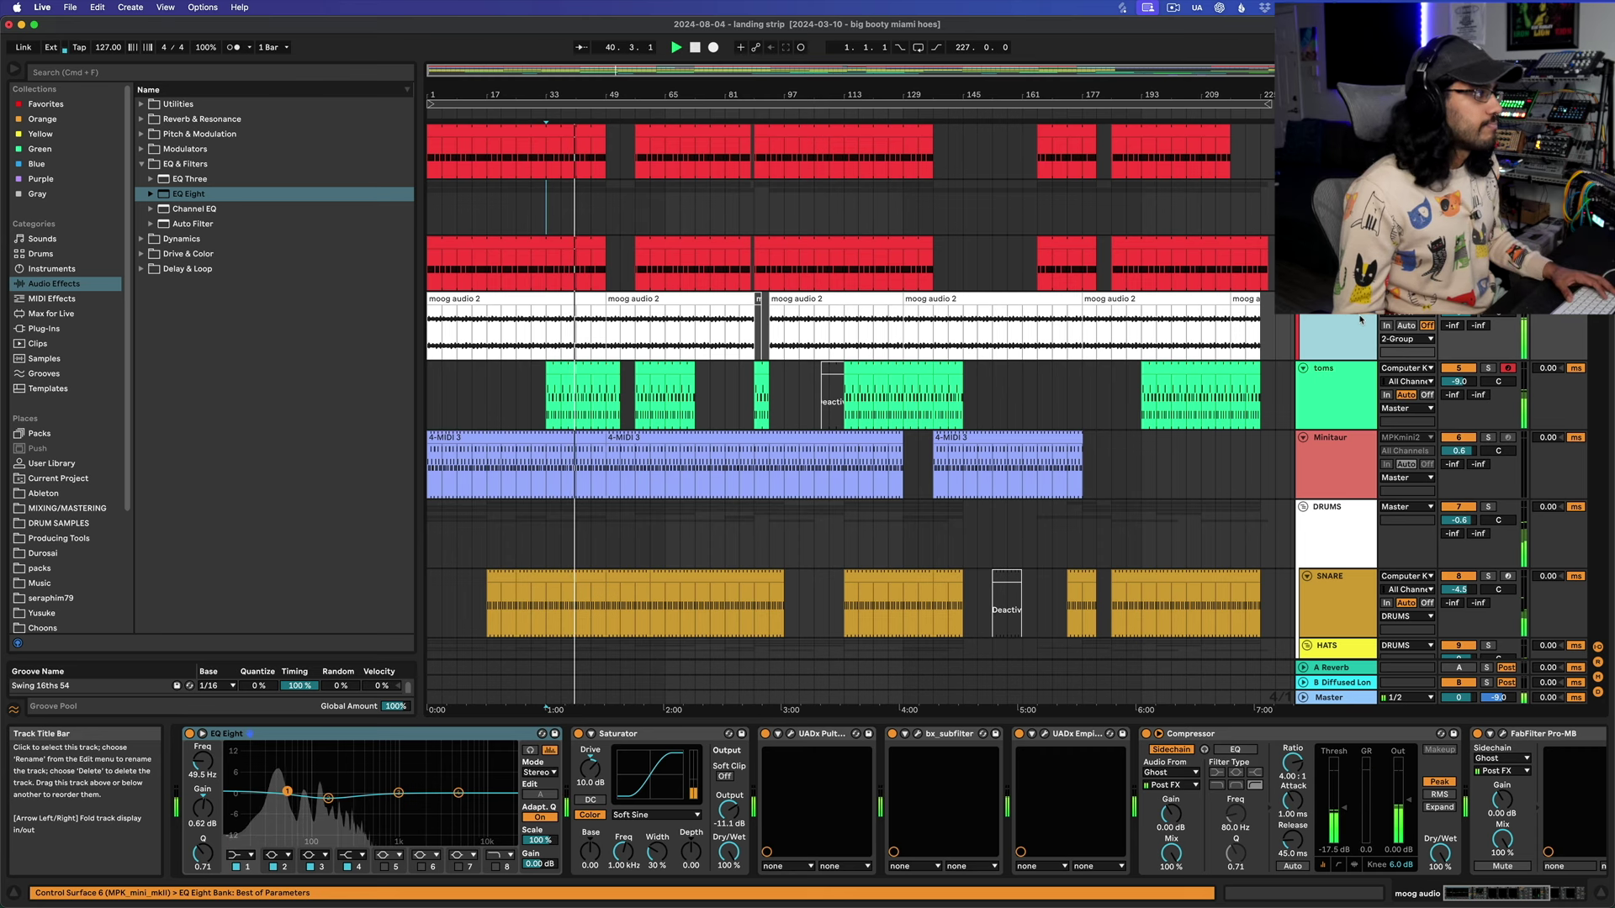
pyautogui.click(548, 347)
pyautogui.press('space')
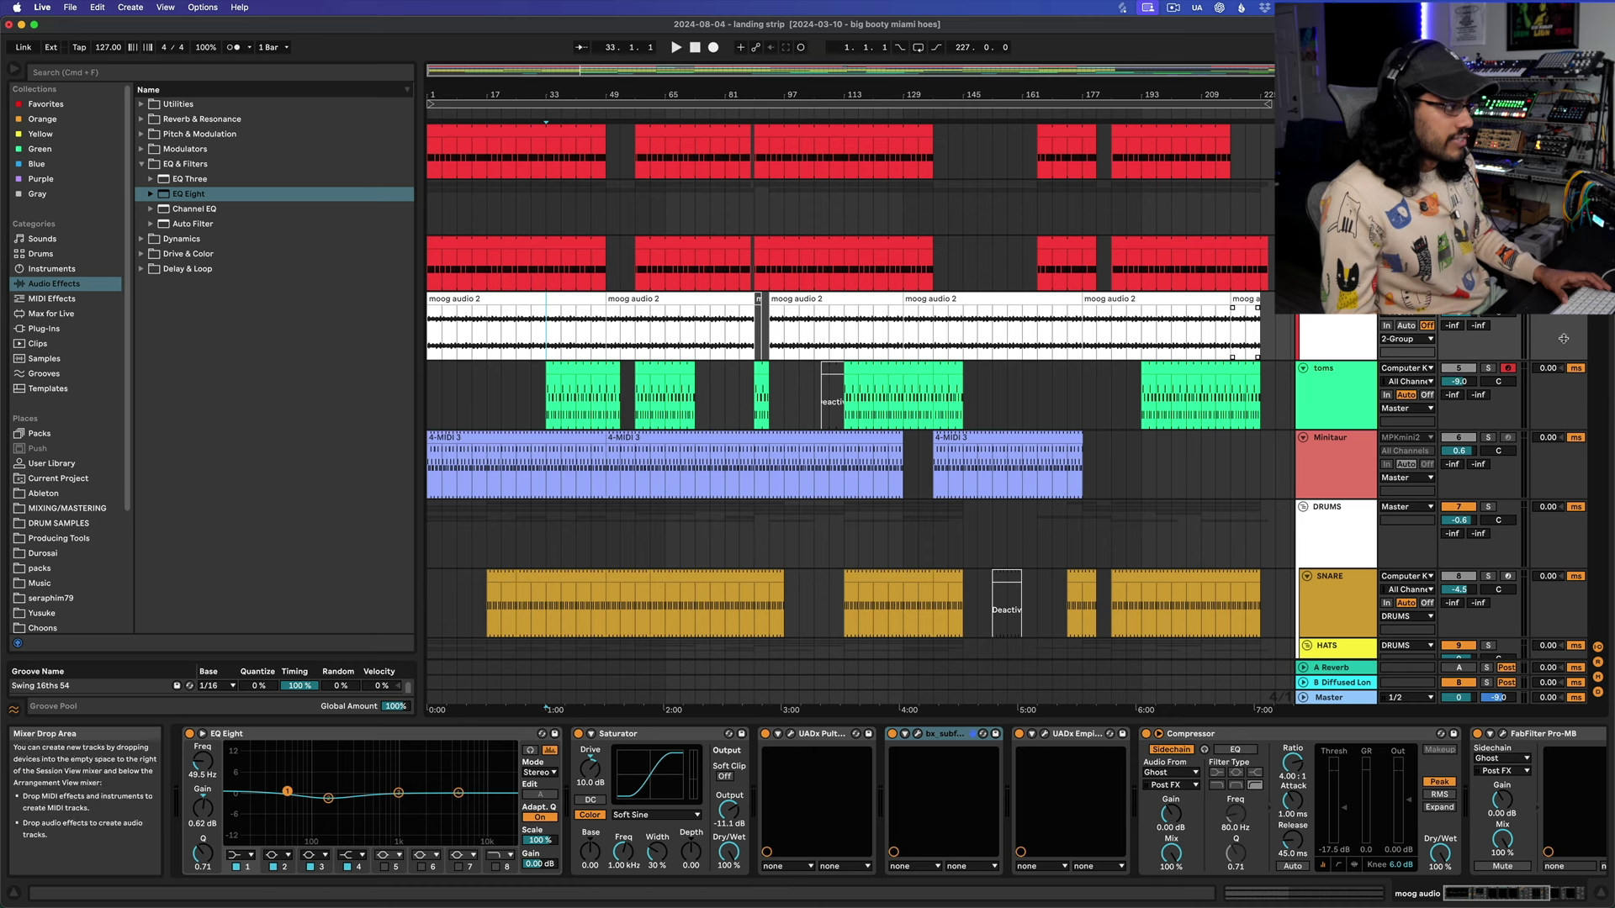
pyautogui.press('space')
pyautogui.click(1338, 331)
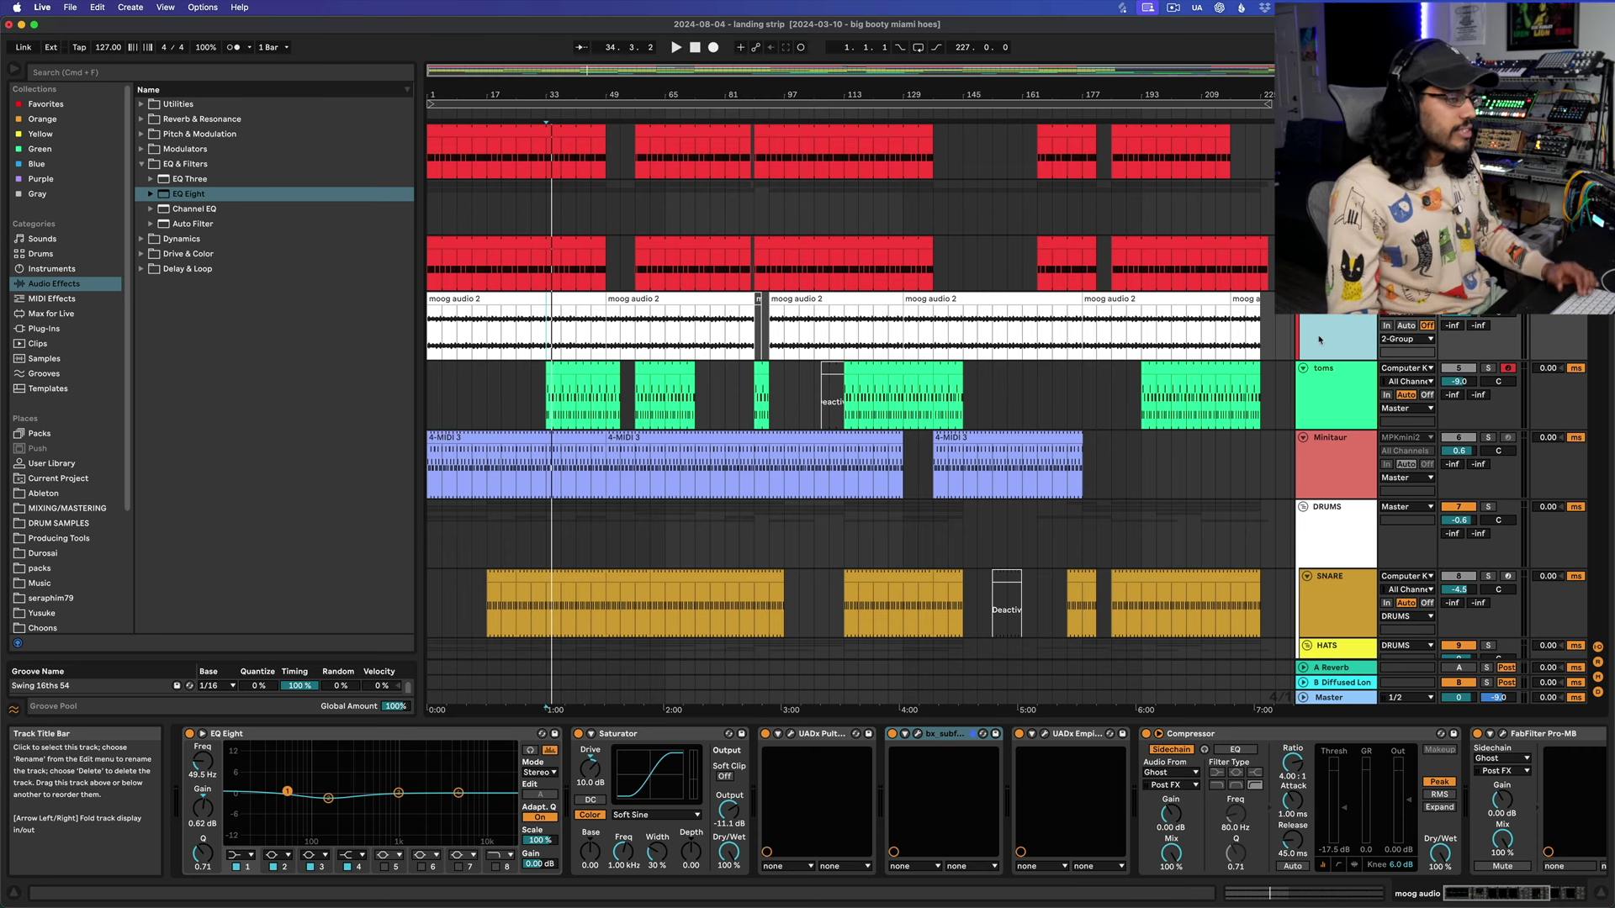
pyautogui.click(1332, 314)
pyautogui.press('Up')
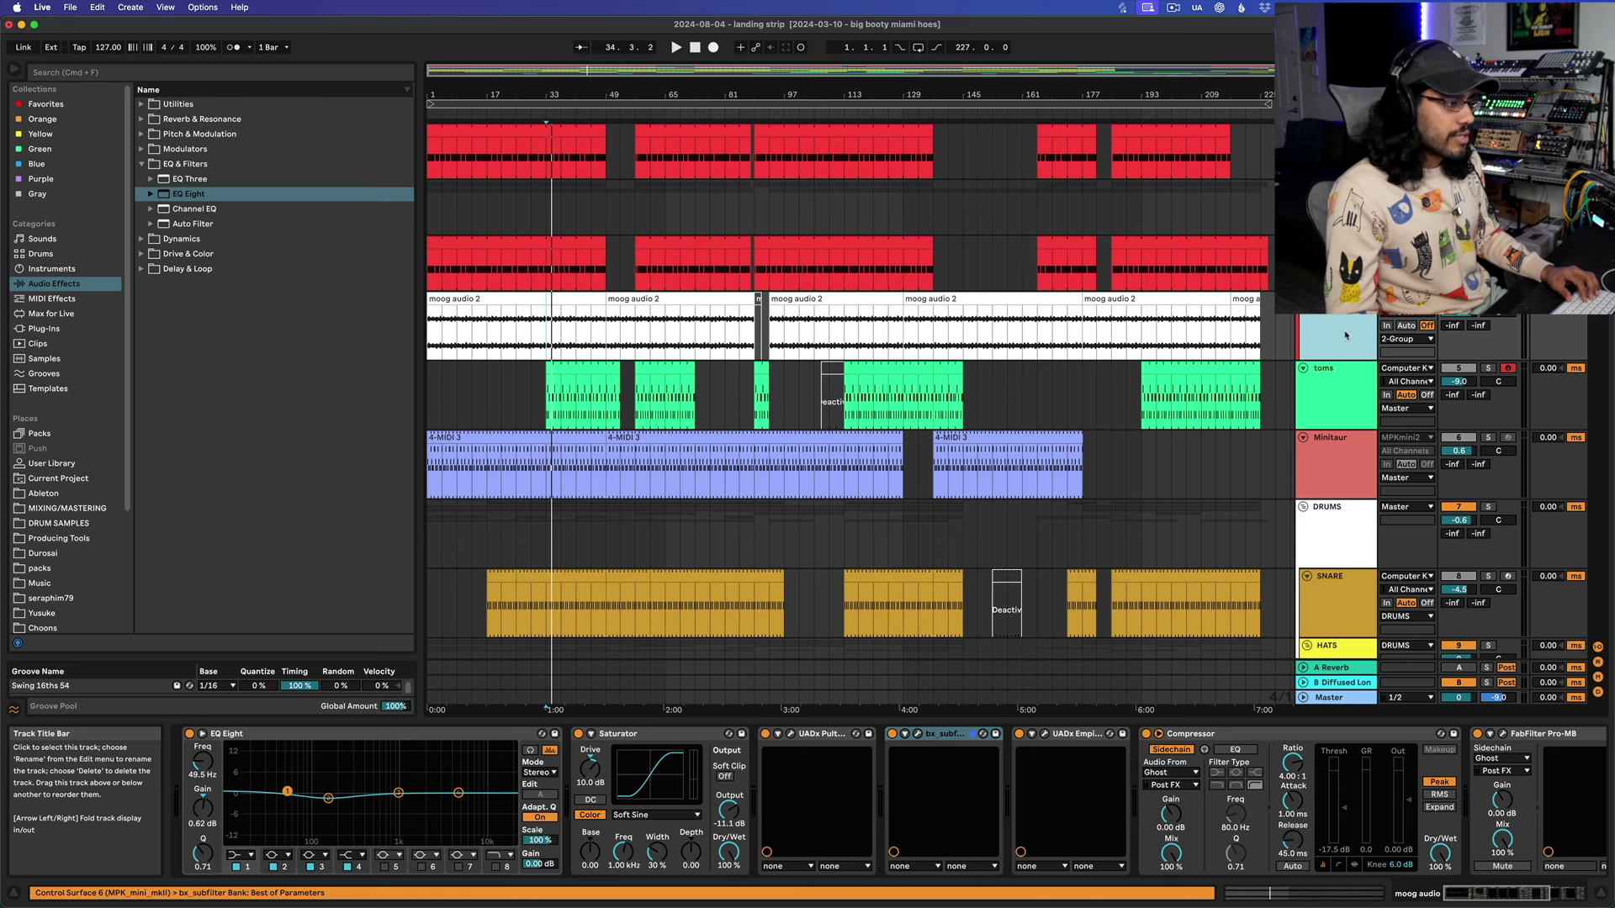
# Open bx_subfilter on the moog audio track and toggle its bypass during playback to compare the sound
pyautogui.press('space')
pyautogui.click(914, 734)
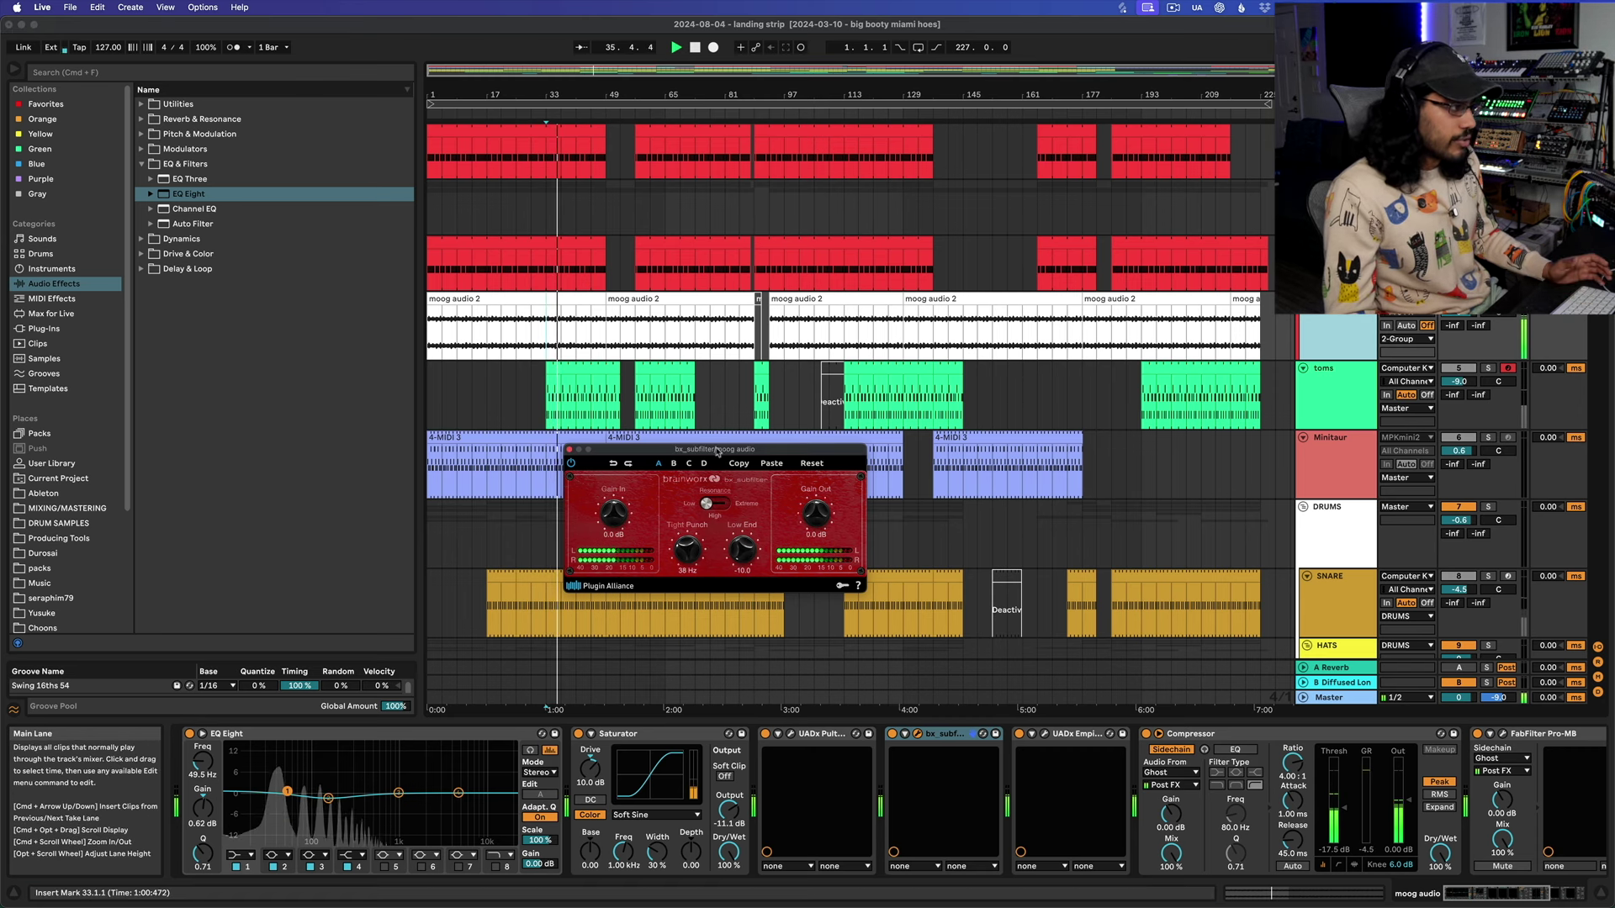
pyautogui.moveTo(717, 450); pyautogui.dragTo(720, 461)
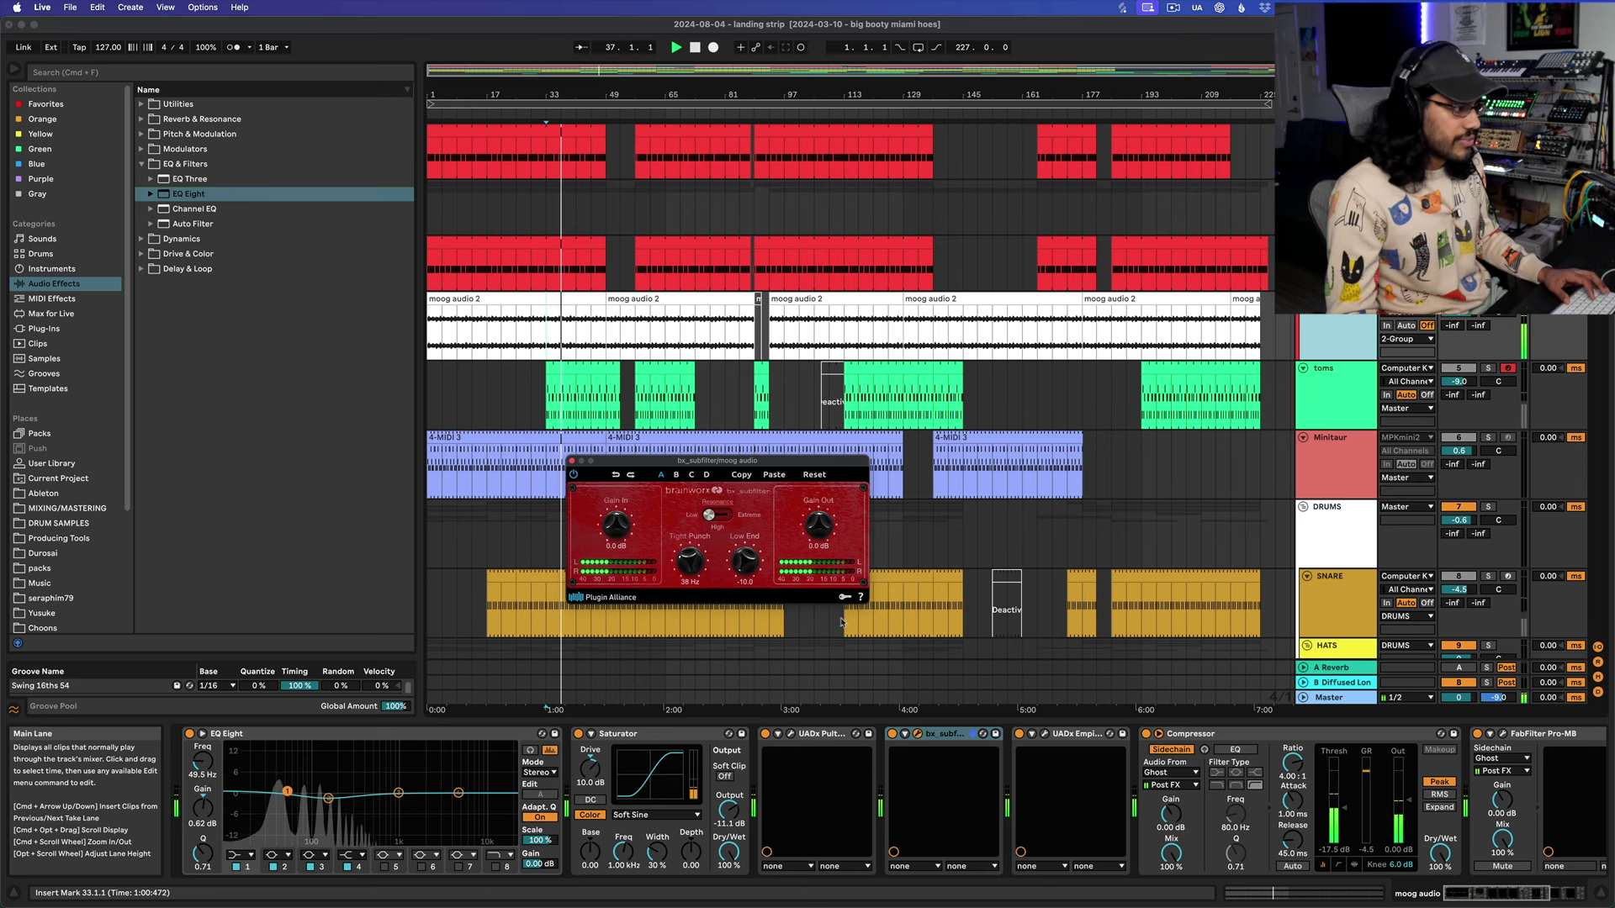
pyautogui.click(893, 734)
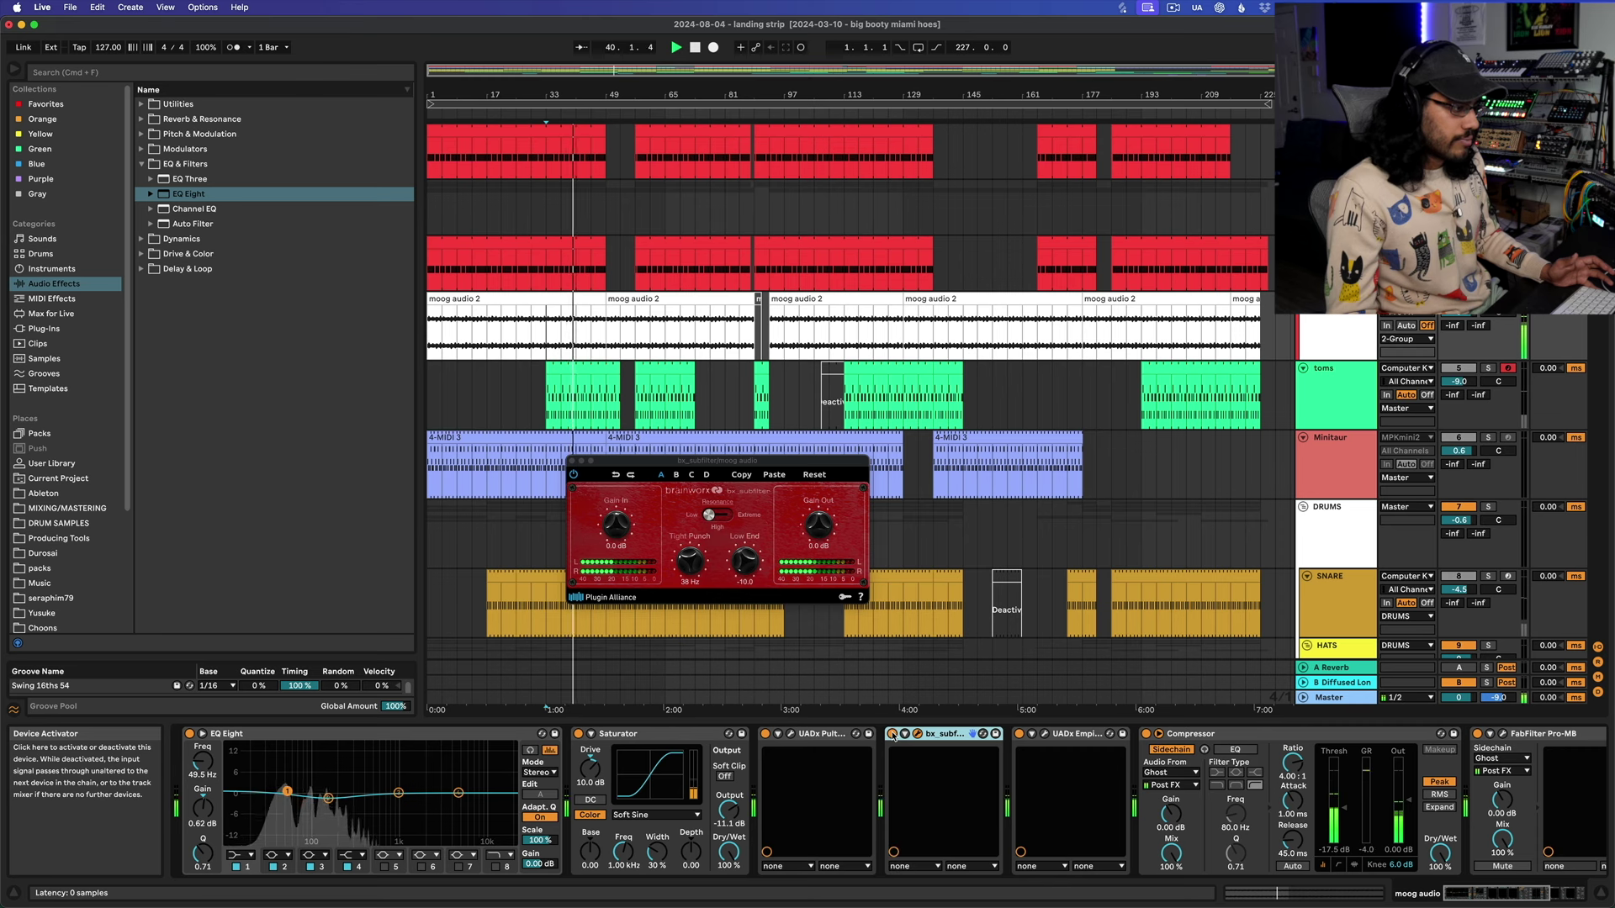
pyautogui.press('space')
# Raise bx_subfilter's Low End on the moog audio track during playback and toggle the device's bypass to compare
pyautogui.click(753, 547)
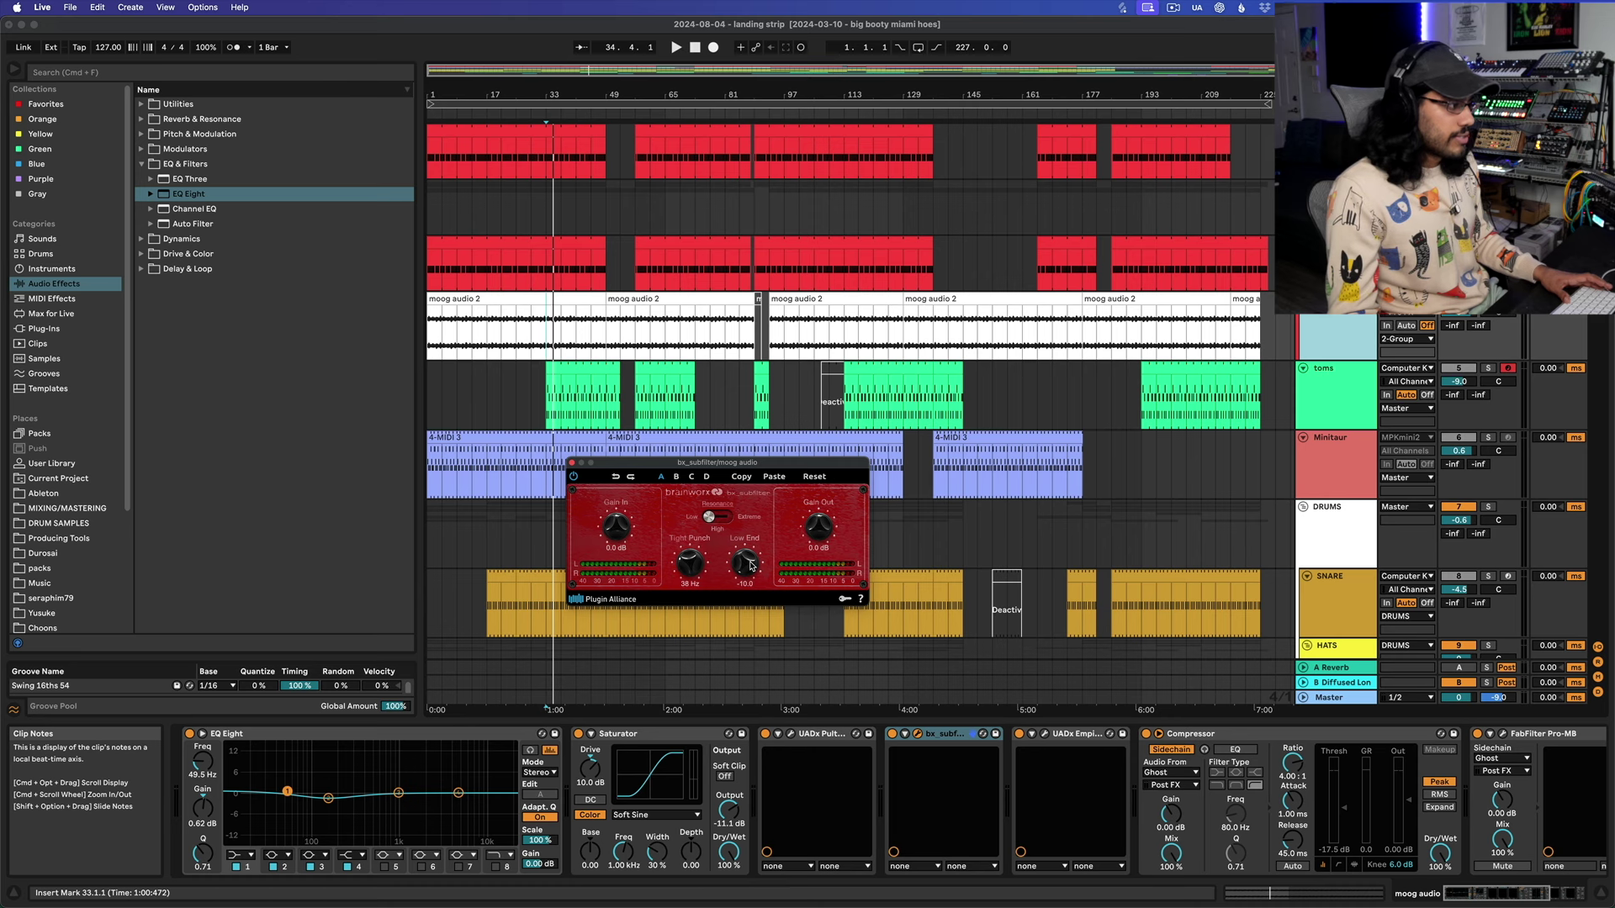
pyautogui.press('space')
pyautogui.moveTo(751, 566)
pyautogui.mouseDown()
pyautogui.moveTo(768, 509)
pyautogui.moveTo(751, 552)
pyautogui.mouseUp()
pyautogui.click(893, 733)
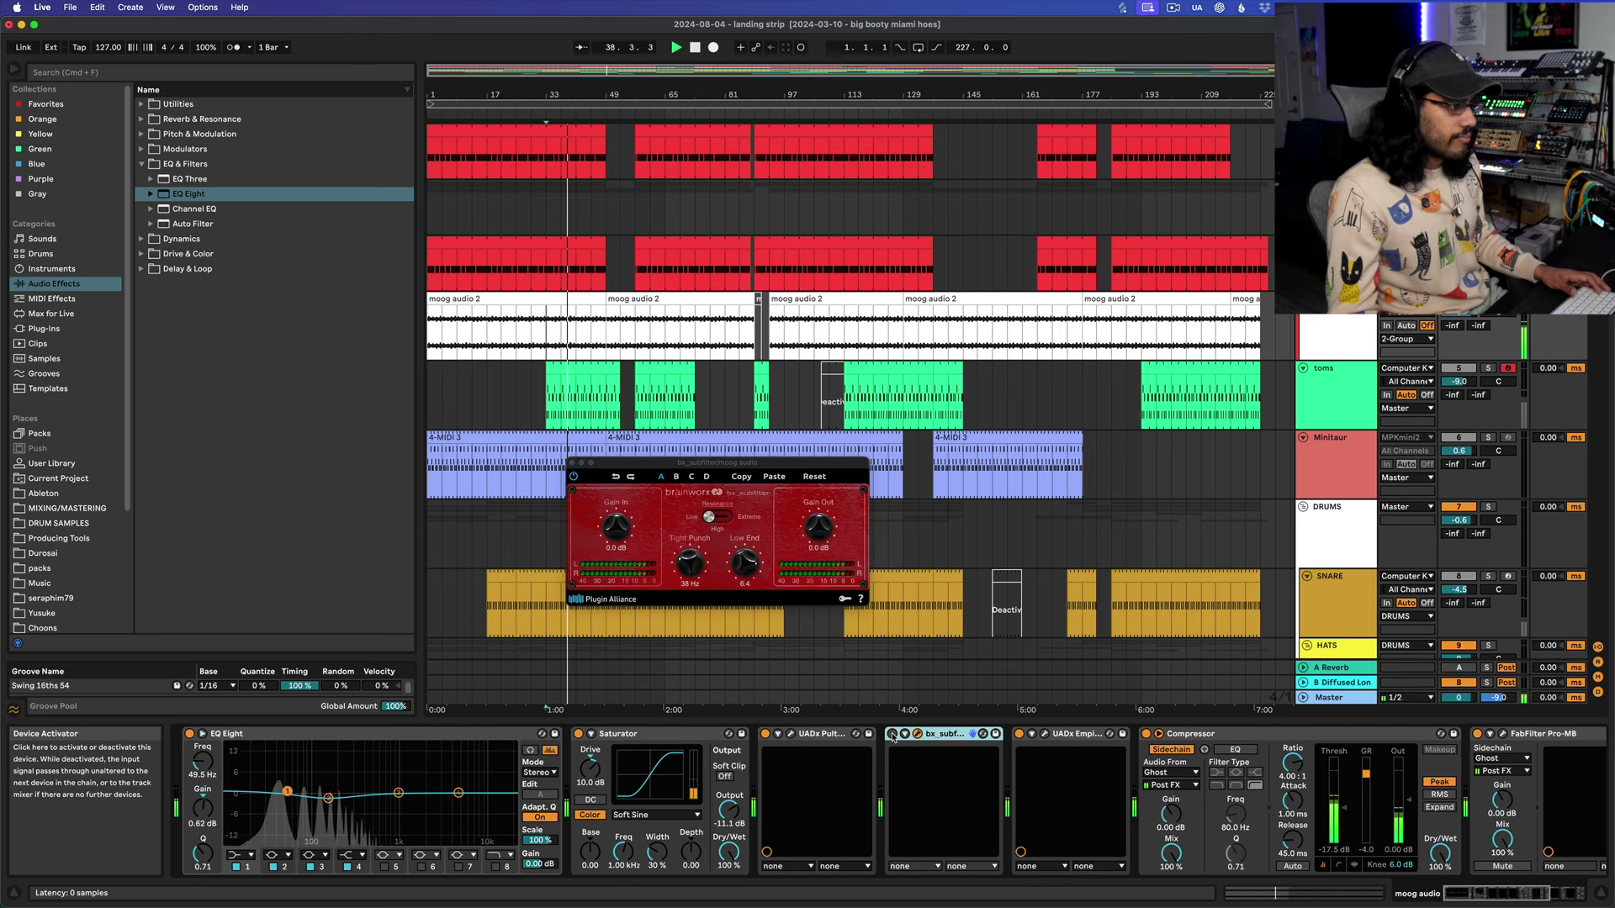
# Reactivate bx_subfilter on the moog audio track, sweep its Low End down below zero during playback, and settle it at 4.0
pyautogui.click(894, 735)
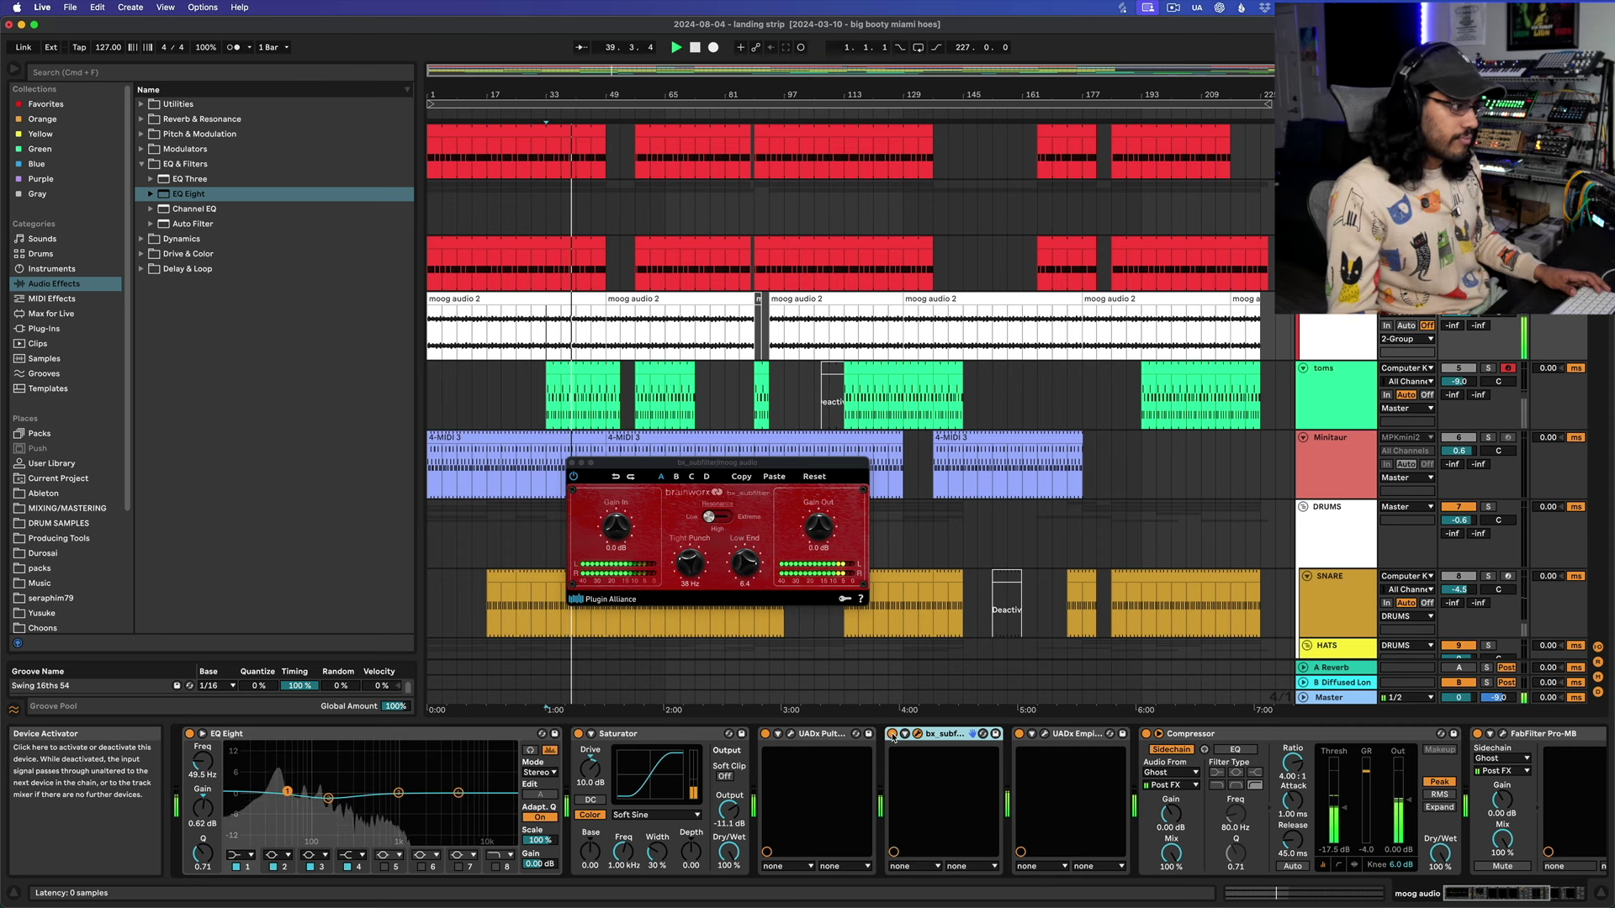
pyautogui.moveTo(743, 559); pyautogui.dragTo(740, 565)
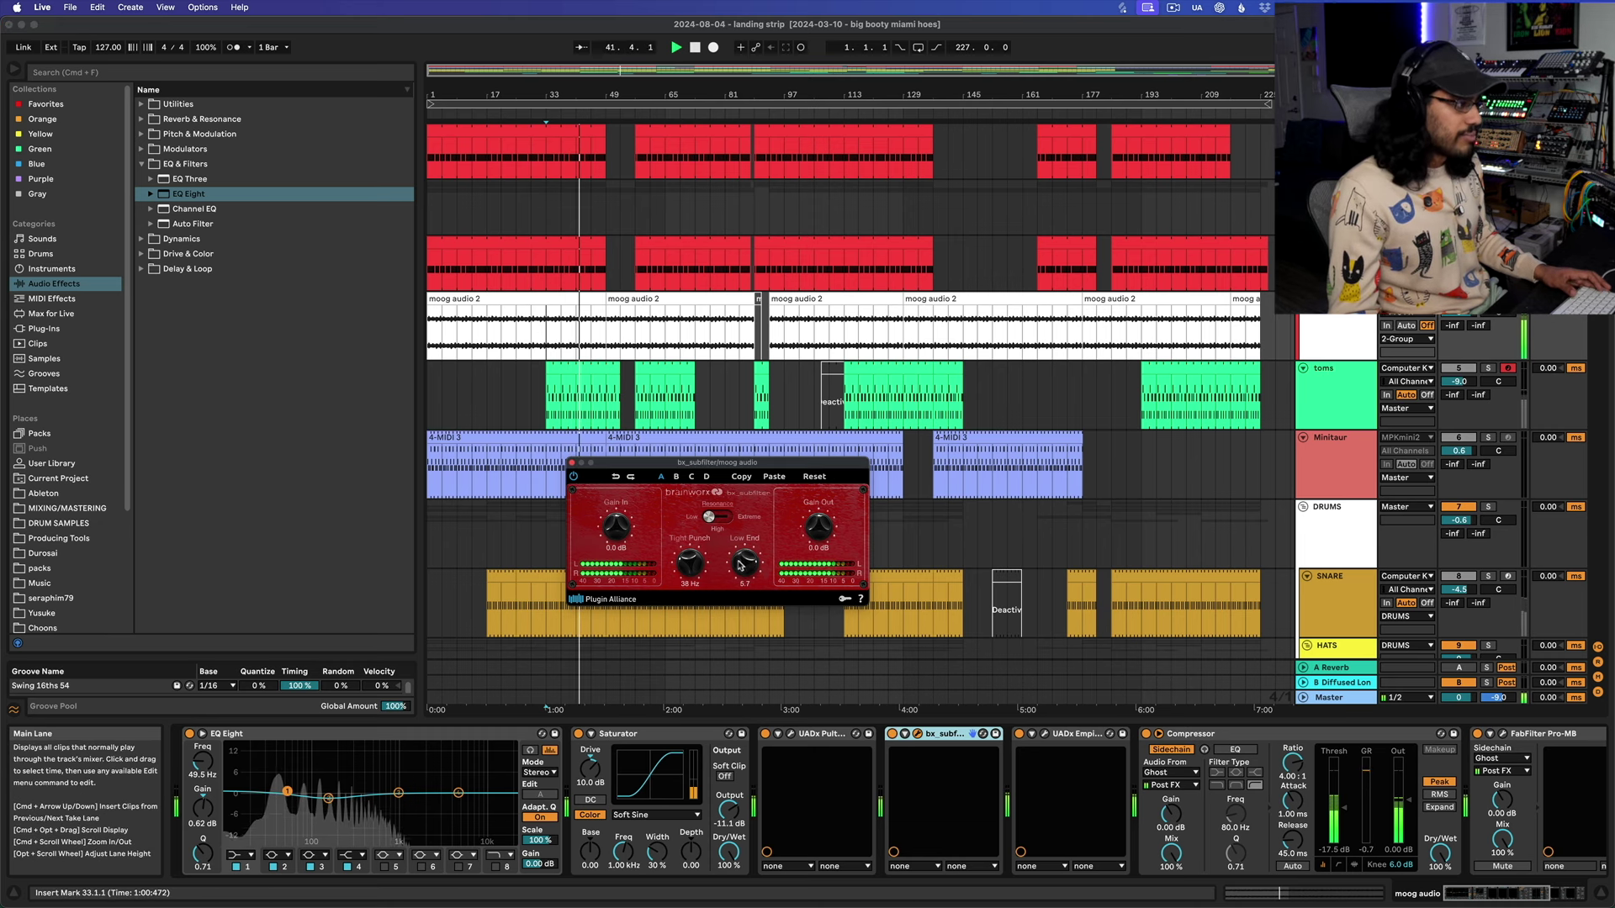
pyautogui.scroll(-4, 739, 565)
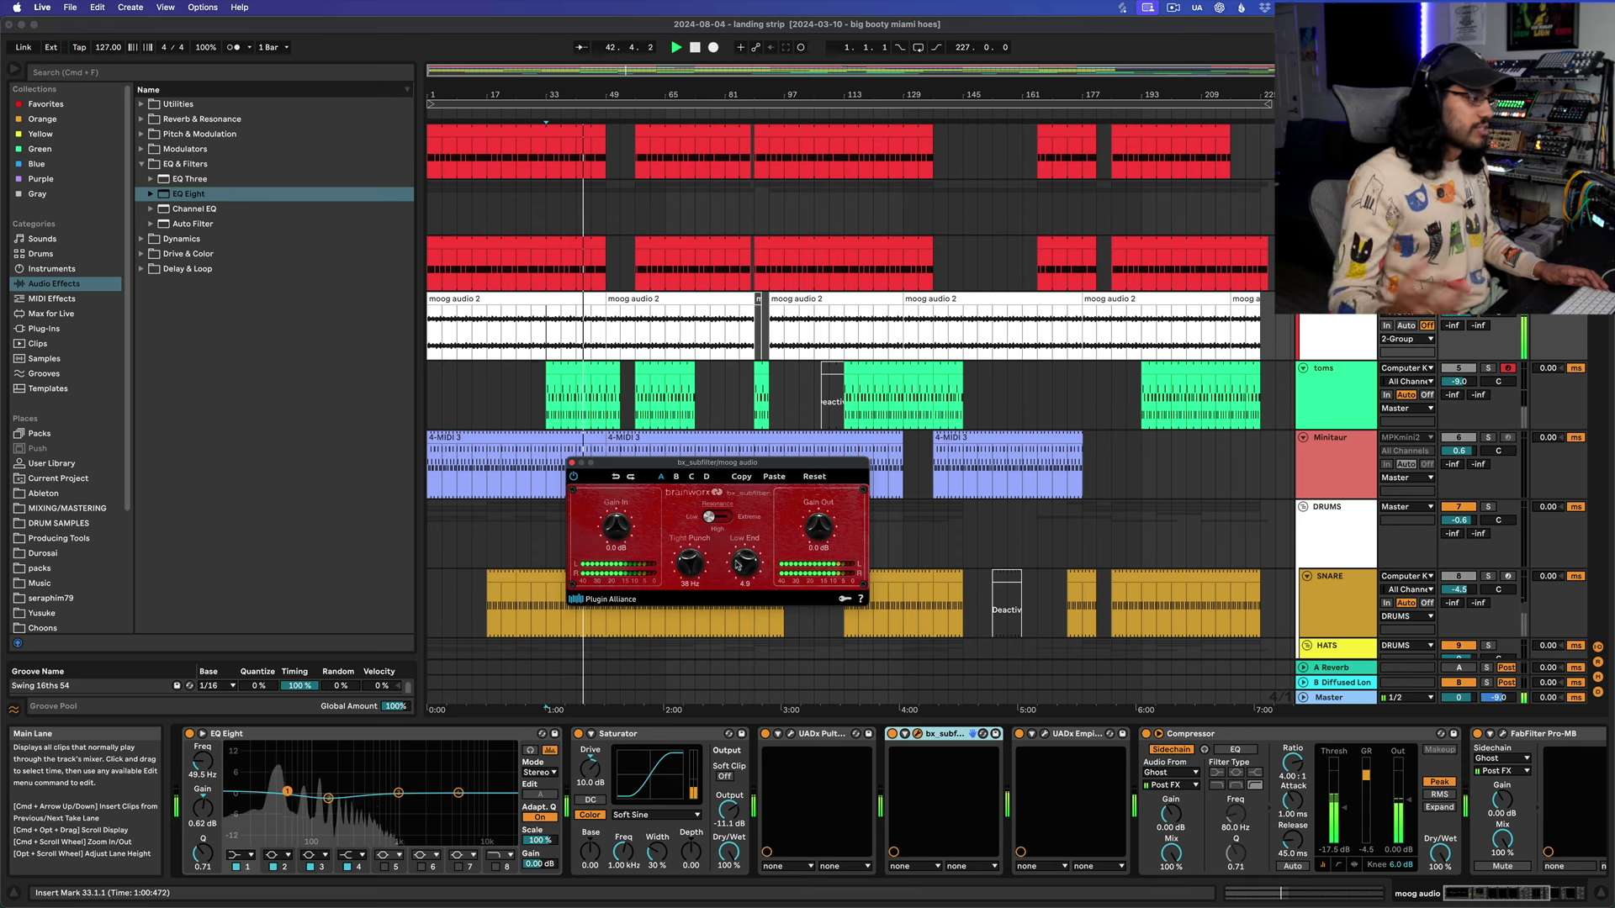
pyautogui.moveTo(738, 565); pyautogui.dragTo(740, 580)
pyautogui.scroll(-8, 740, 580)
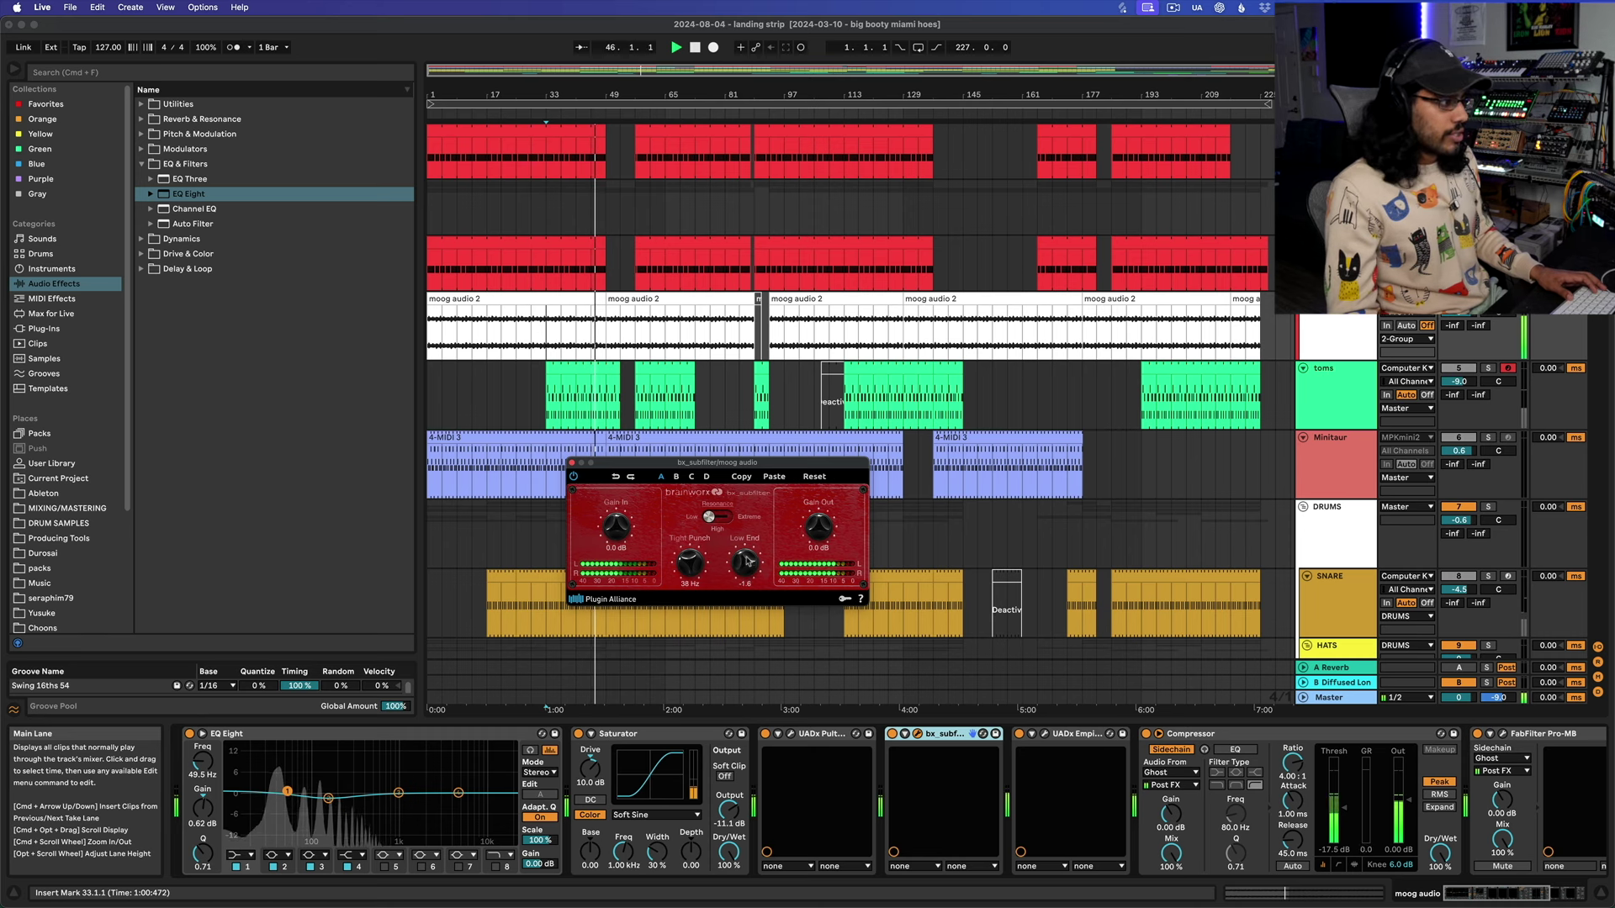
pyautogui.moveTo(761, 577); pyautogui.dragTo(752, 561)
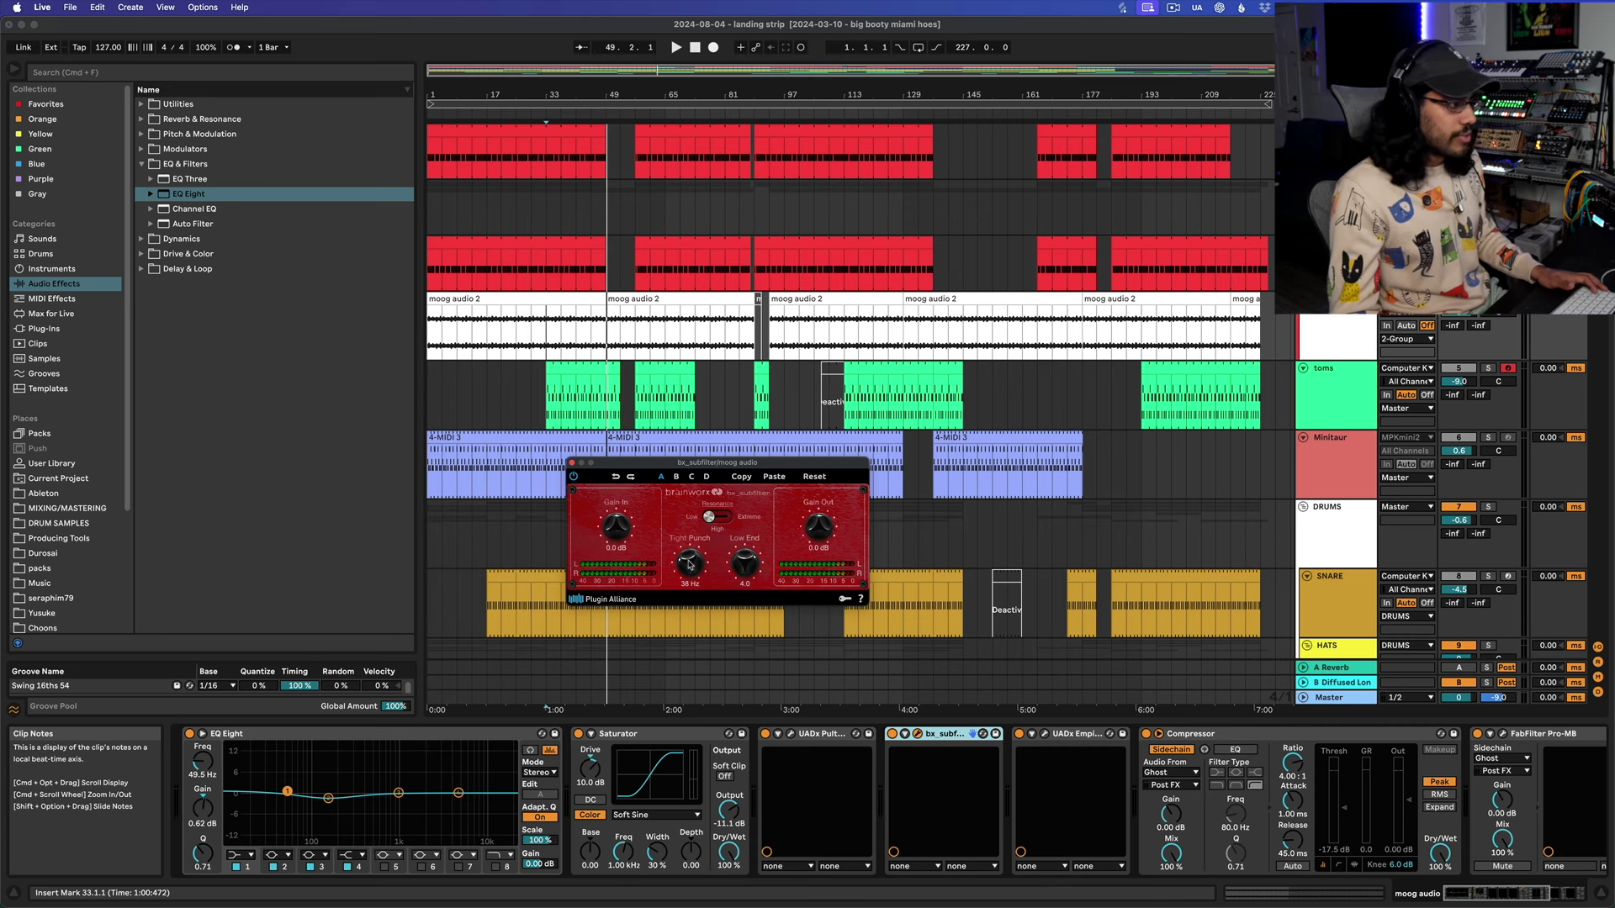
# Raise bx_subfilter's Tight Punch frequency and return it to 38 Hz, and move the plug-in window slightly up and left
pyautogui.moveTo(692, 567); pyautogui.dragTo(692, 568)
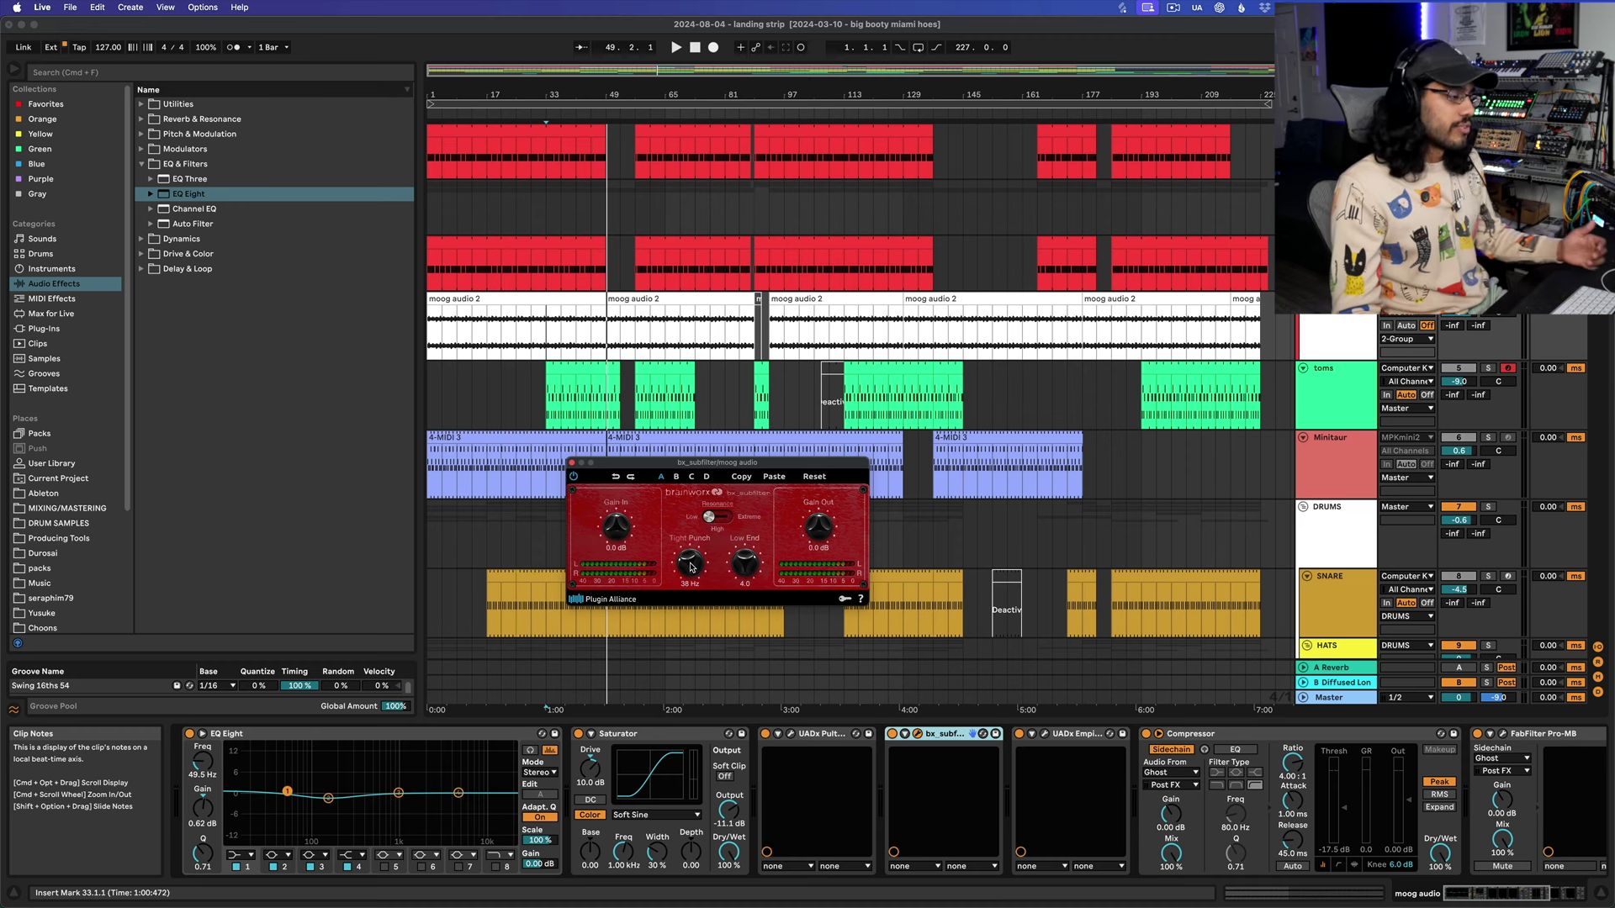
pyautogui.moveTo(694, 567); pyautogui.dragTo(699, 562)
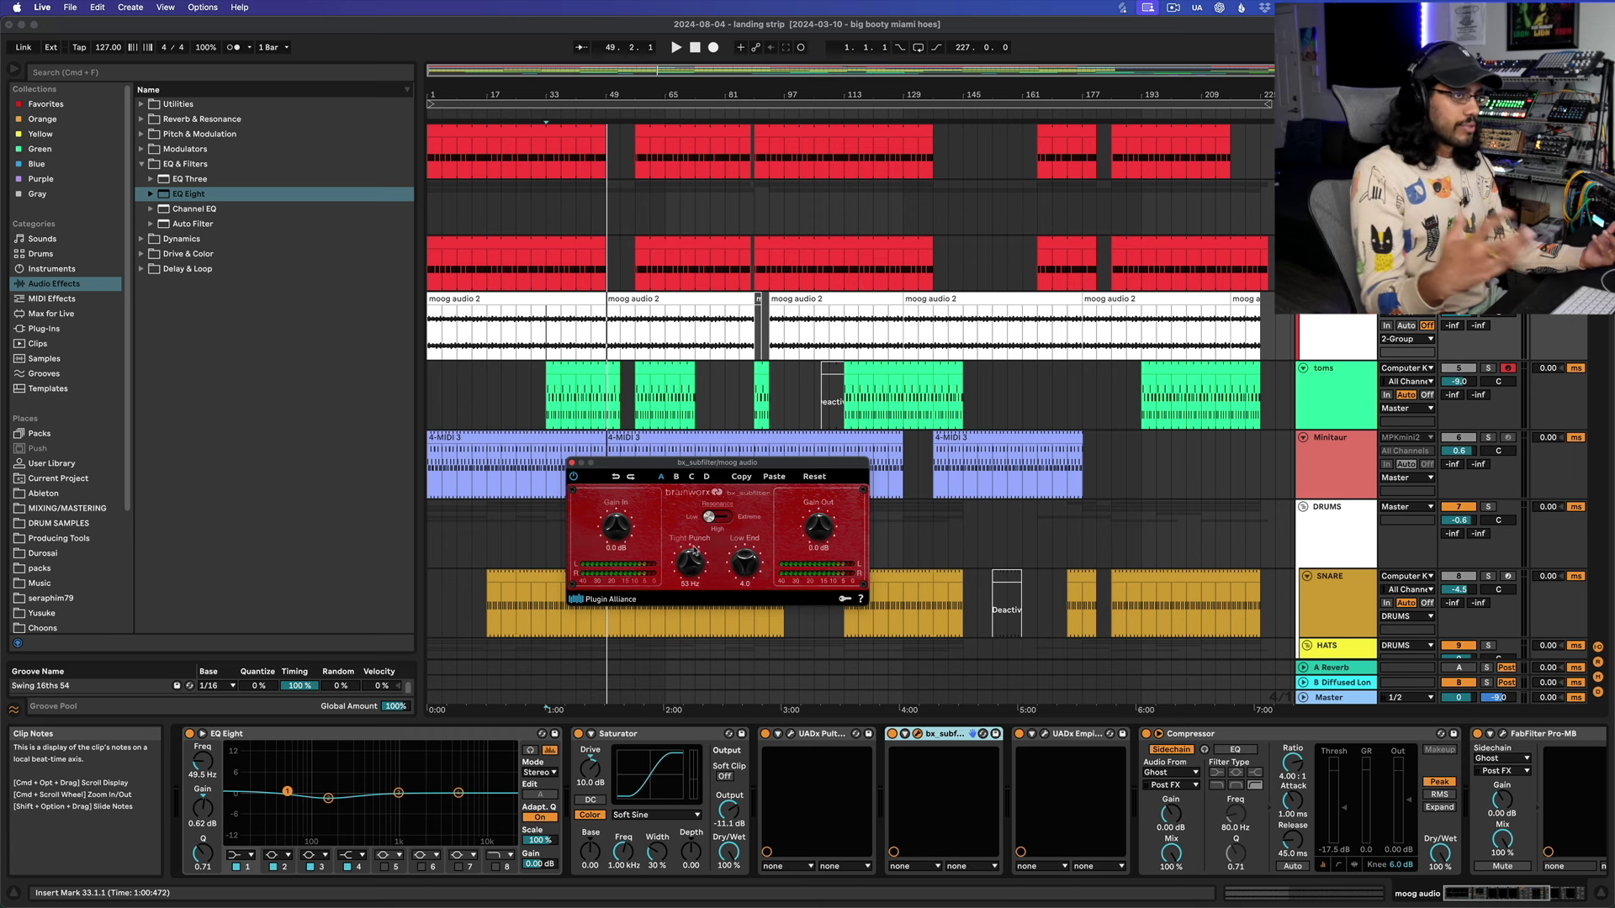
pyautogui.moveTo(698, 567); pyautogui.dragTo(694, 591)
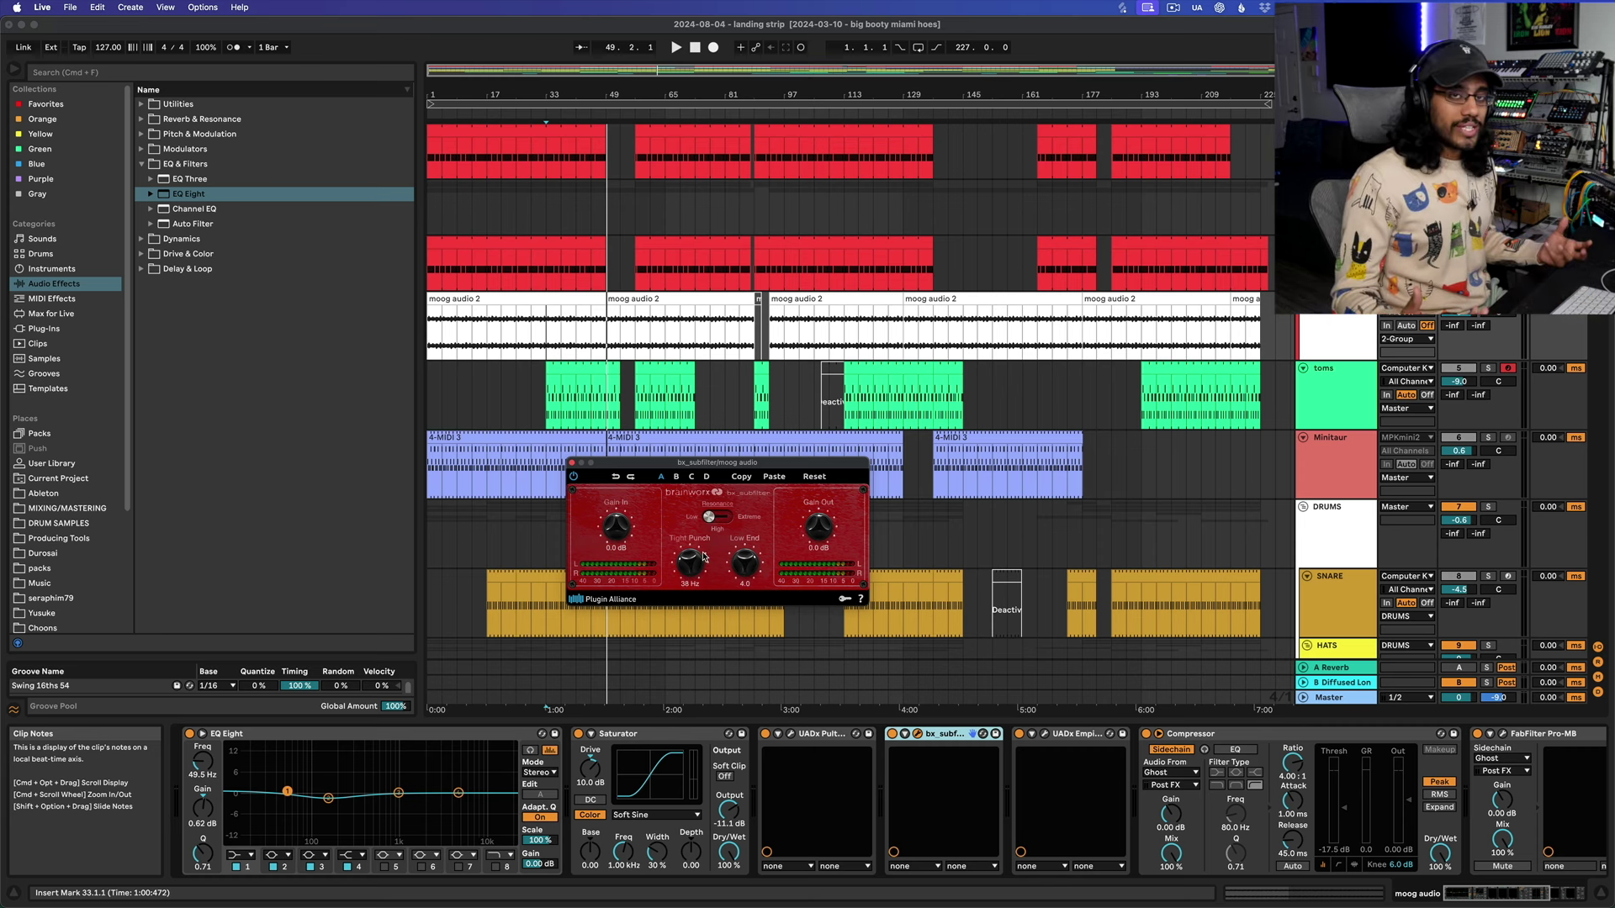
pyautogui.moveTo(742, 462); pyautogui.dragTo(719, 438)
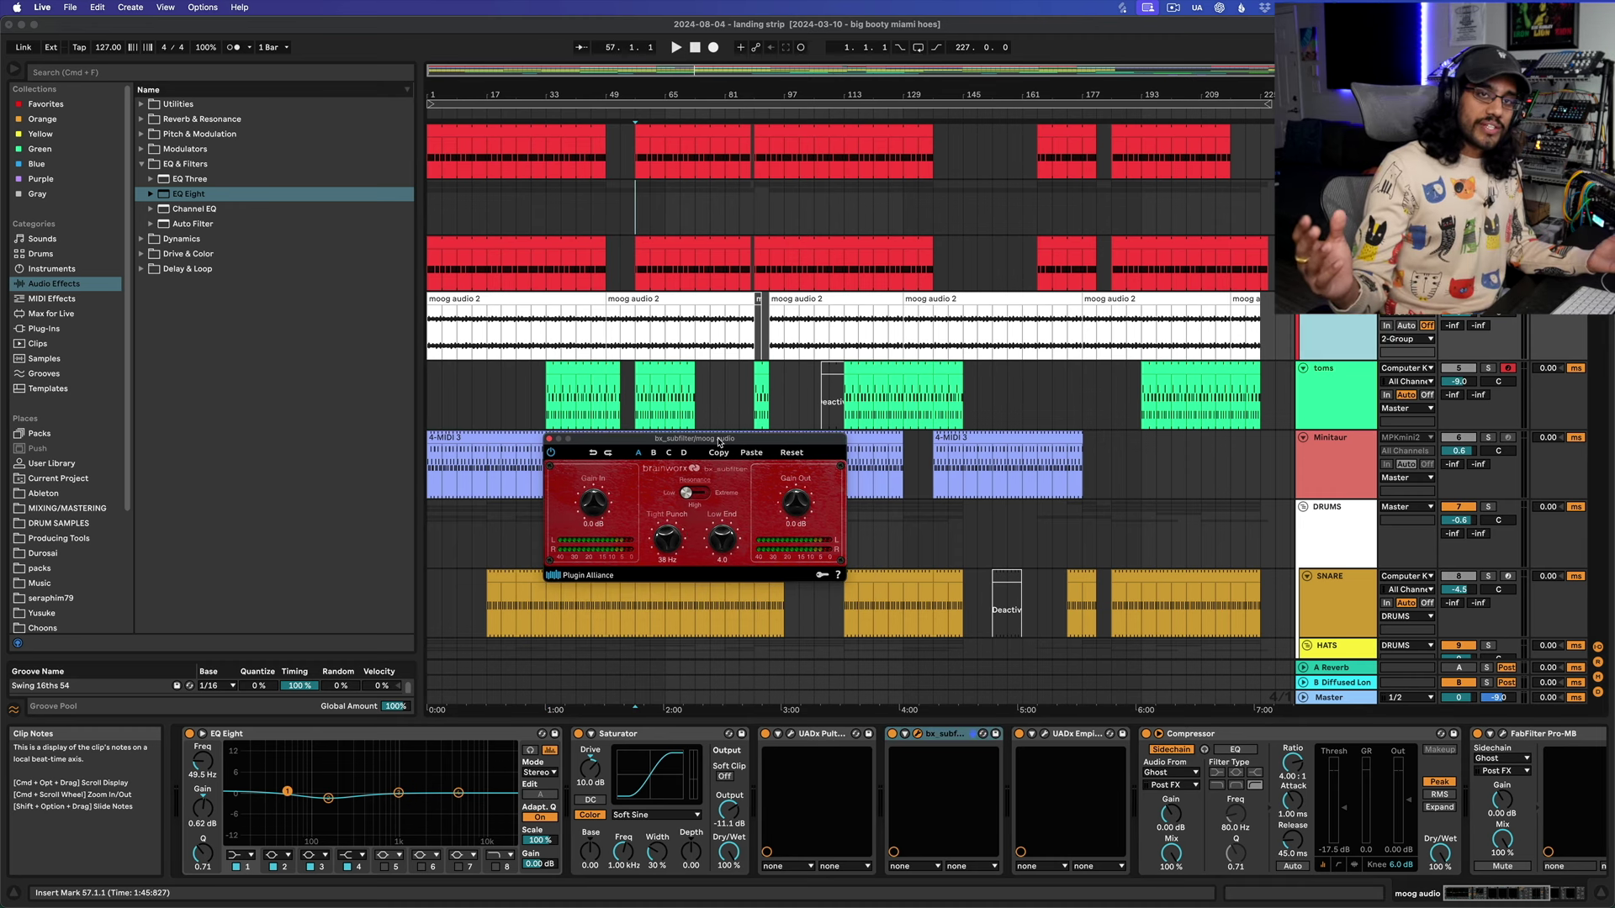